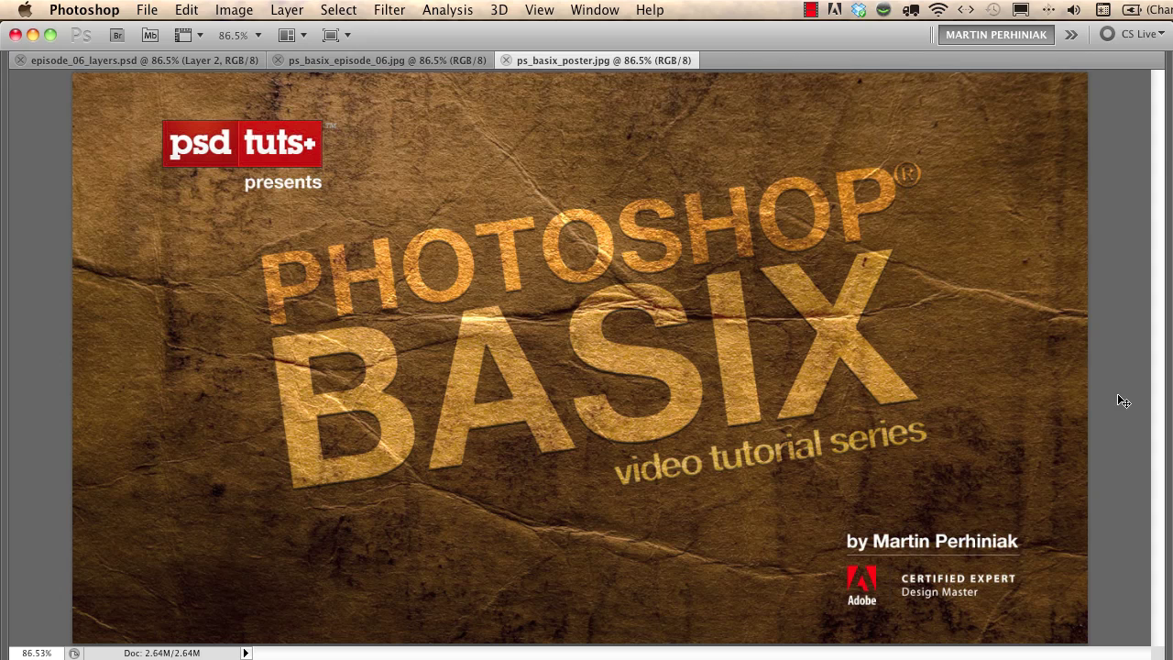
Step: Close the ps_basix_poster.jpg image and look at the thumbnail size options for Layer 2 without changing them
key("super+w")
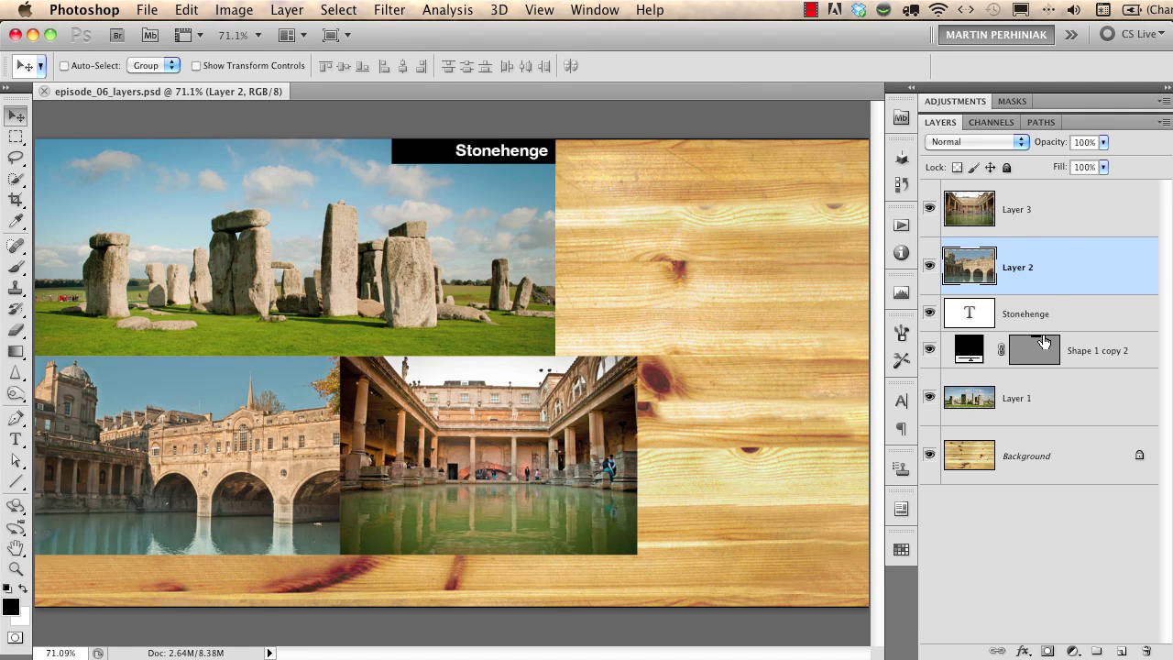
right_click(969, 266)
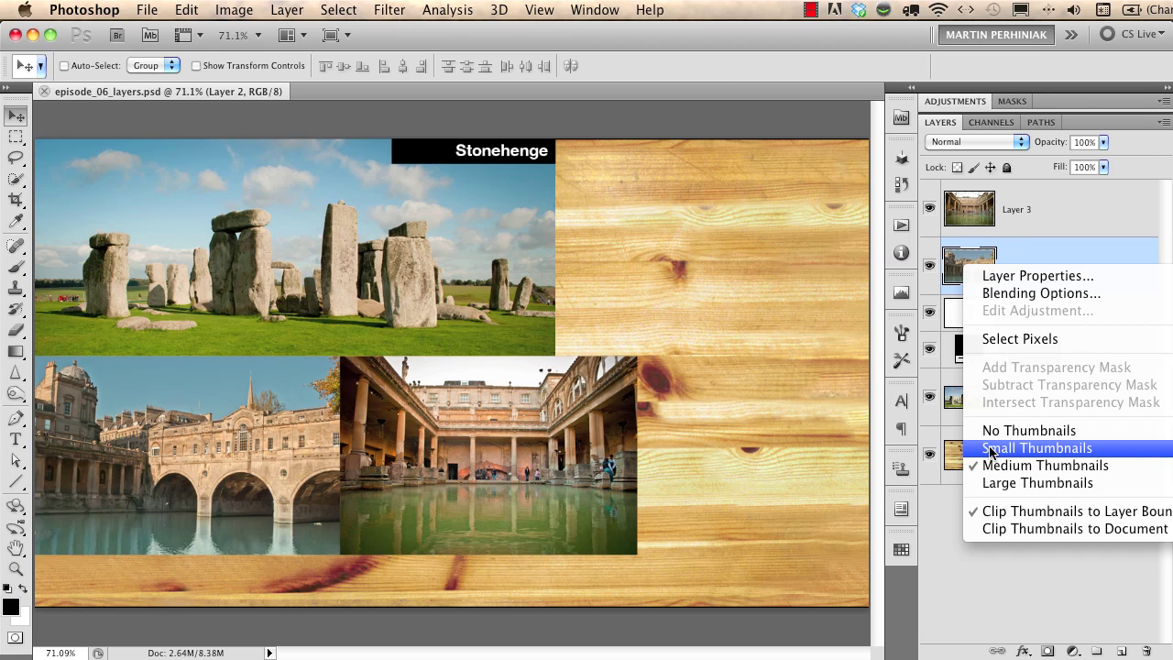
left_click(918, 554)
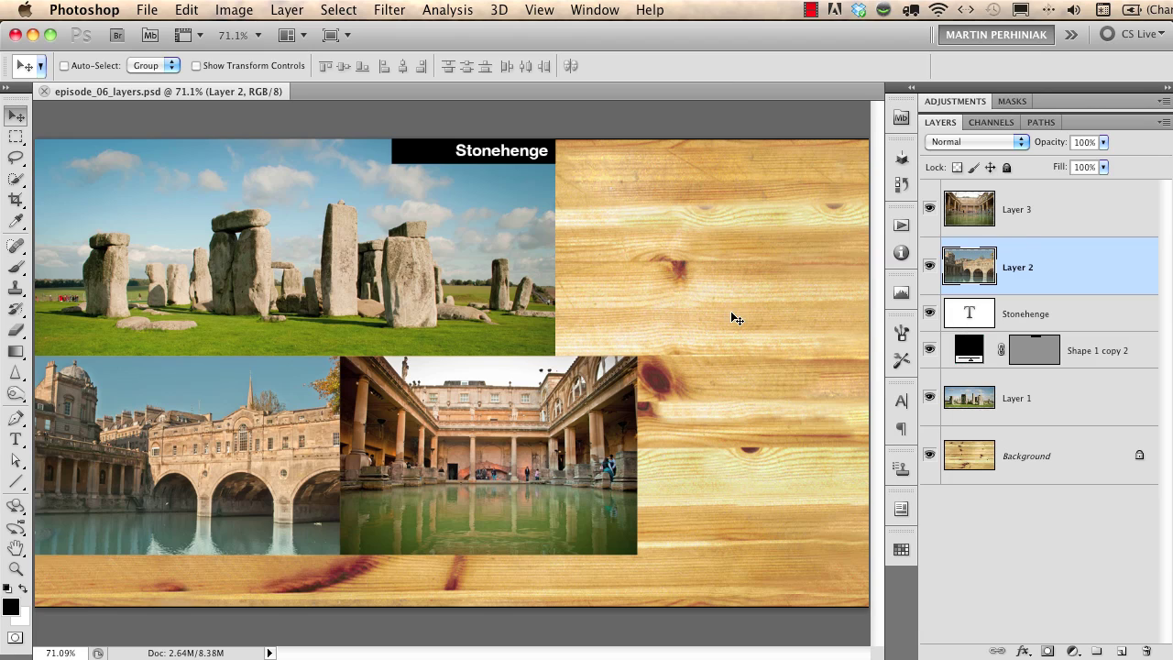
Step: Rename Layer 2 as "river avon"
double_click(1020, 269)
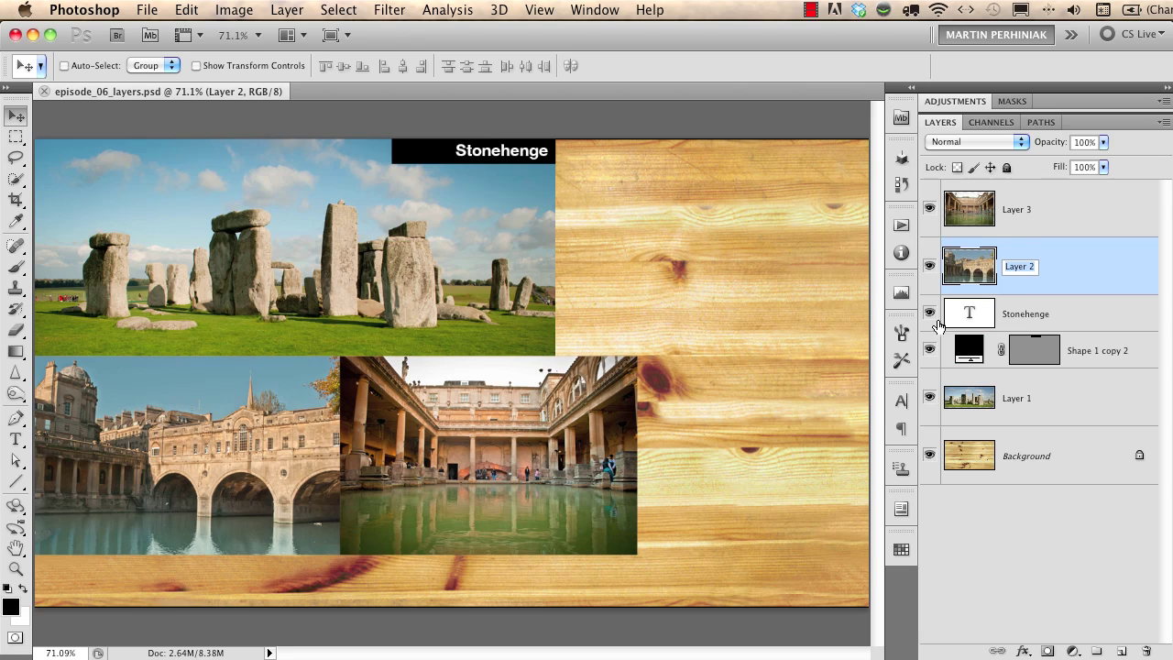
type("P")
type("iver avon")
key("Return")
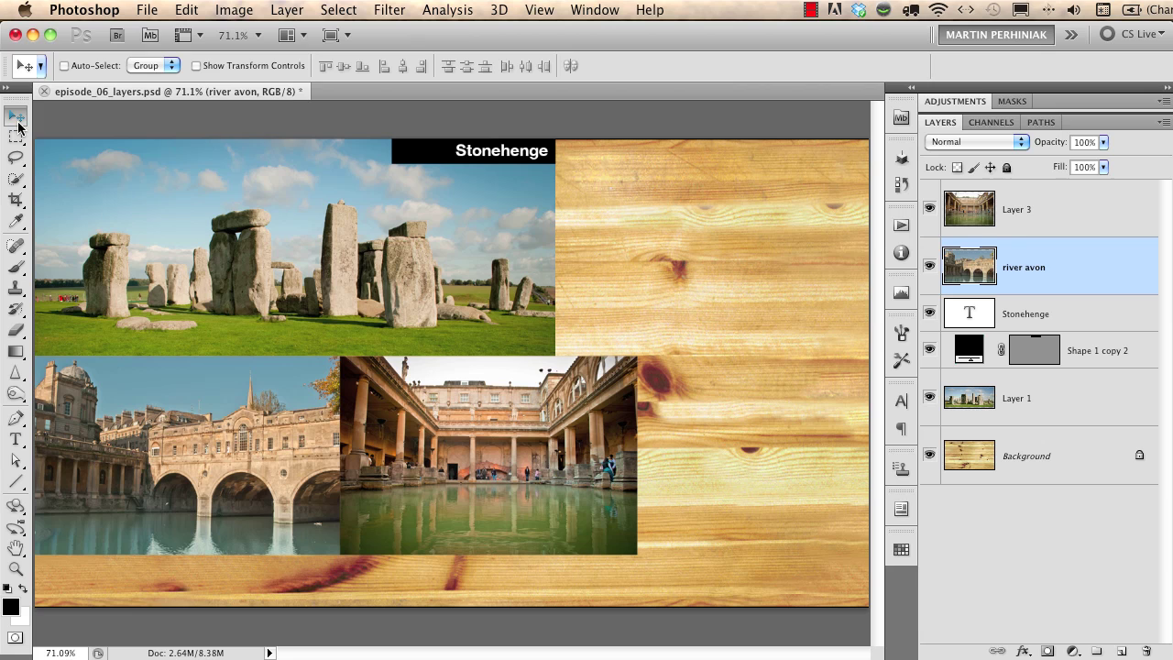
Step: Move the river avon photo up and right over the Stonehenge photo and bring its layer to the top of the stack
left_click_drag(210, 455, 357, 369)
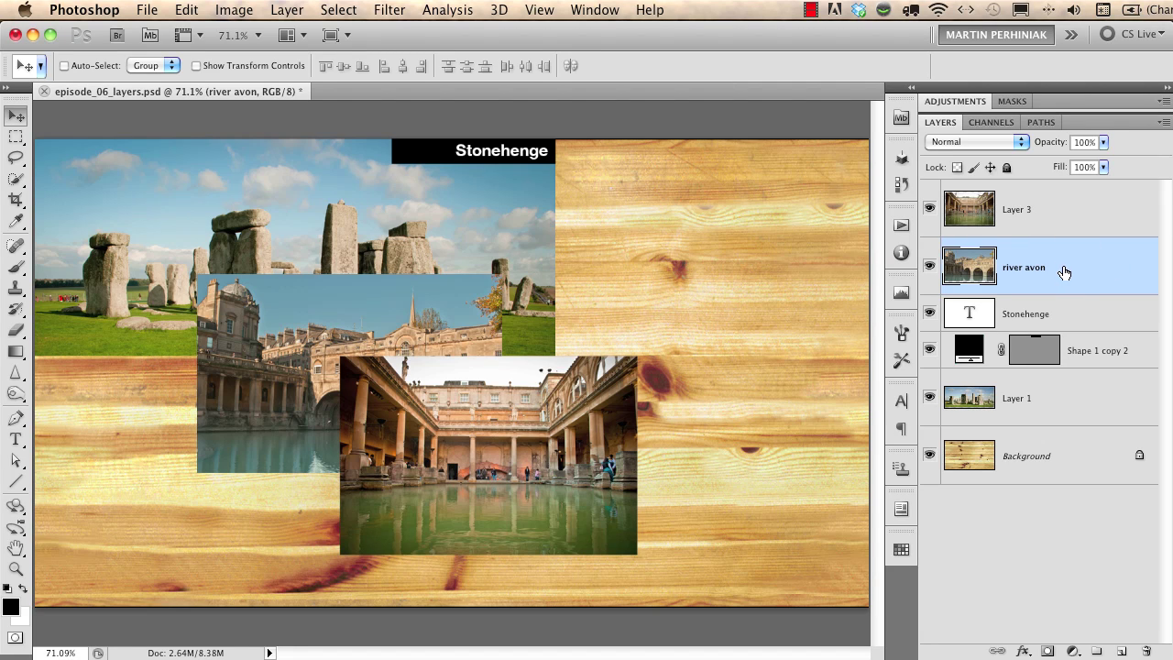
left_click_drag(1063, 272, 1065, 193)
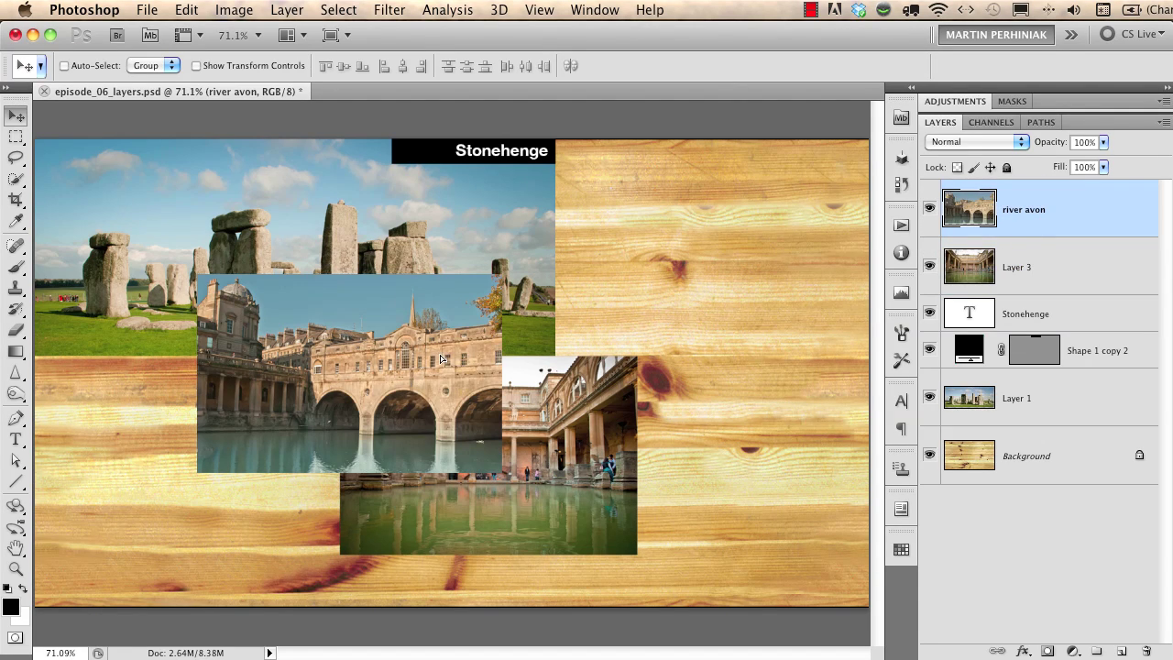
left_click_drag(440, 358, 432, 389)
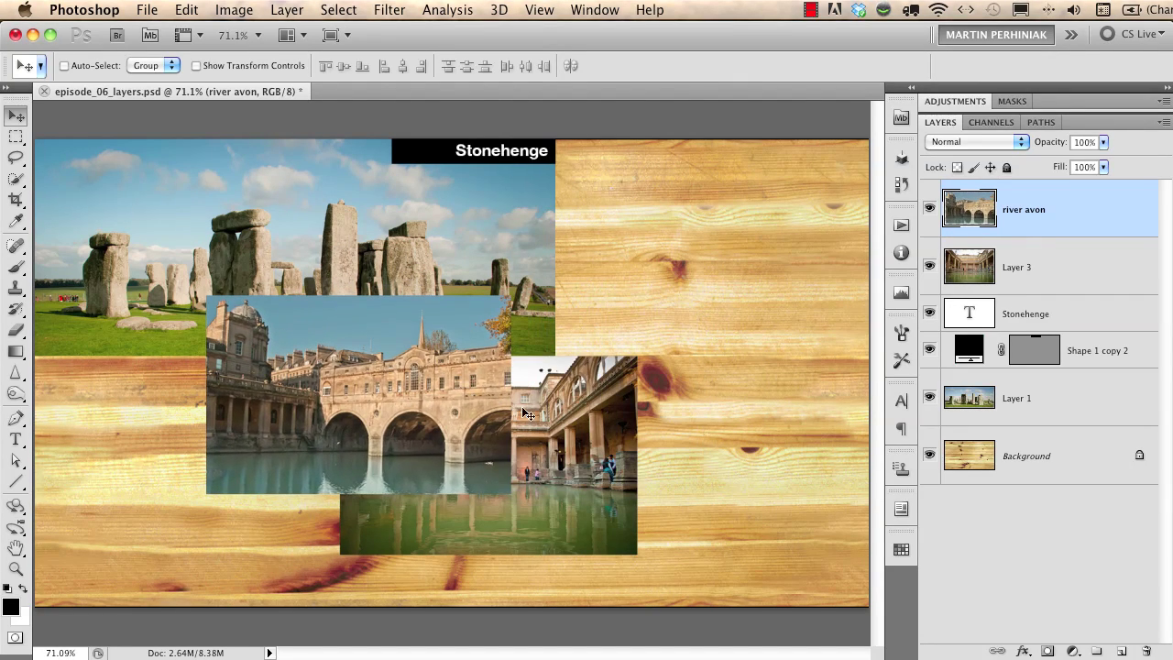
Step: Place the river avon layer directly above the Background and shift its photo left, partly behind the Stonehenge and Roman baths photos
left_click_drag(1074, 211, 1024, 412)
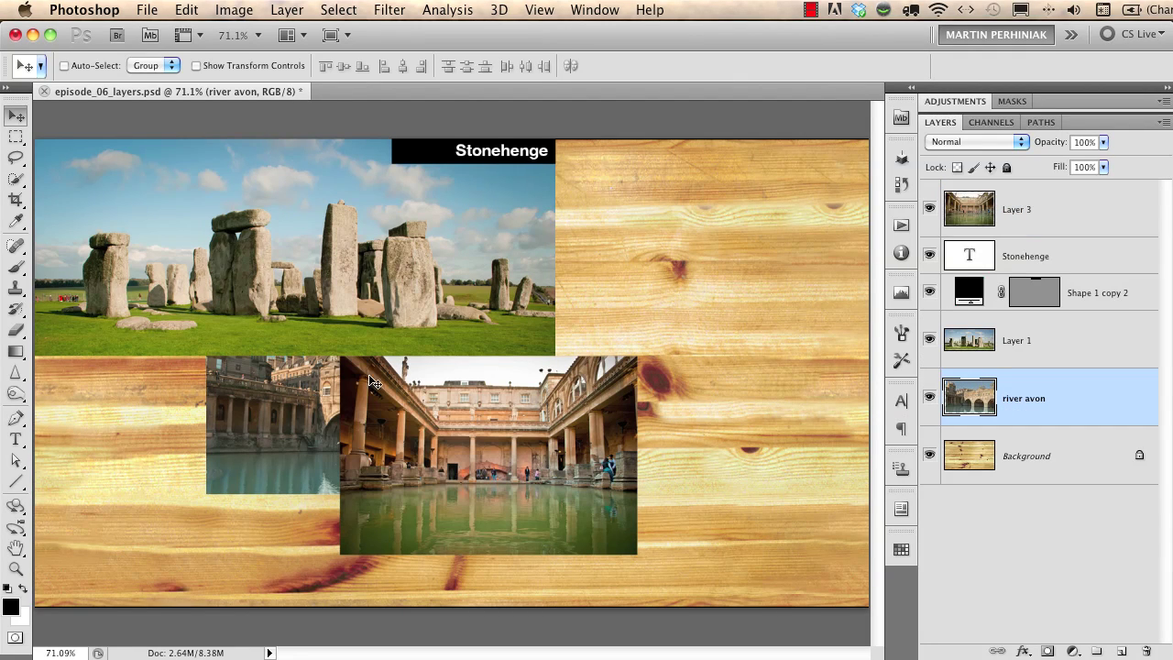
left_click_drag(293, 365, 140, 418)
Step: Hide and show Layer 1, isolate it and restore the other layers, and lower its opacity to 45%
left_click(1042, 352)
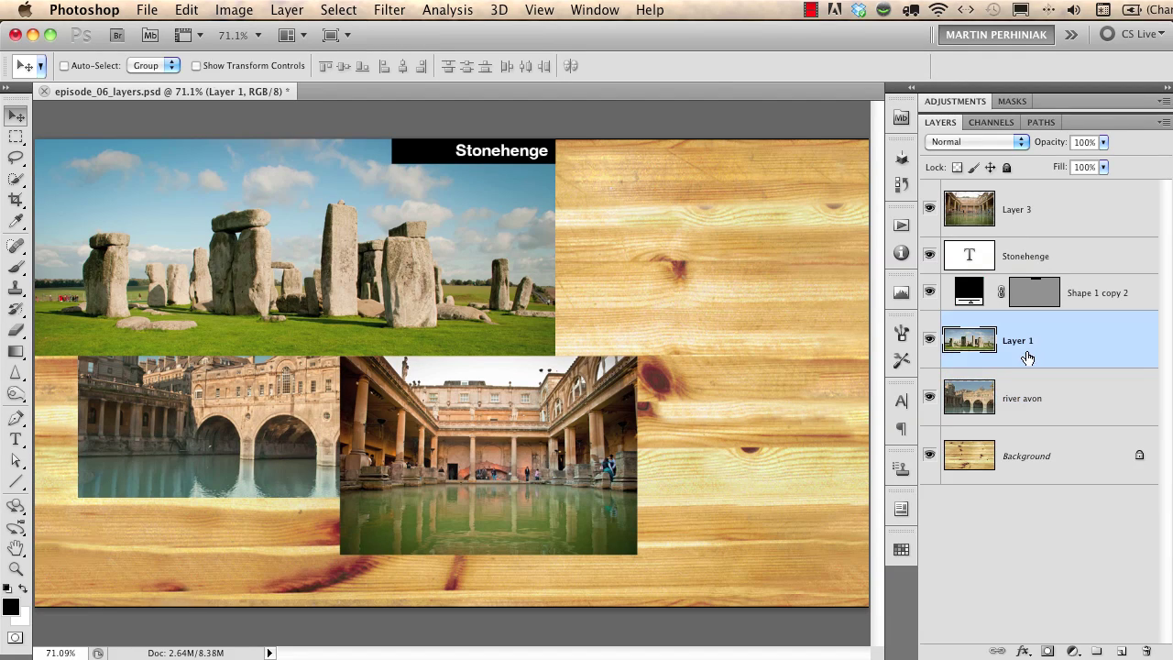
left_click(929, 342)
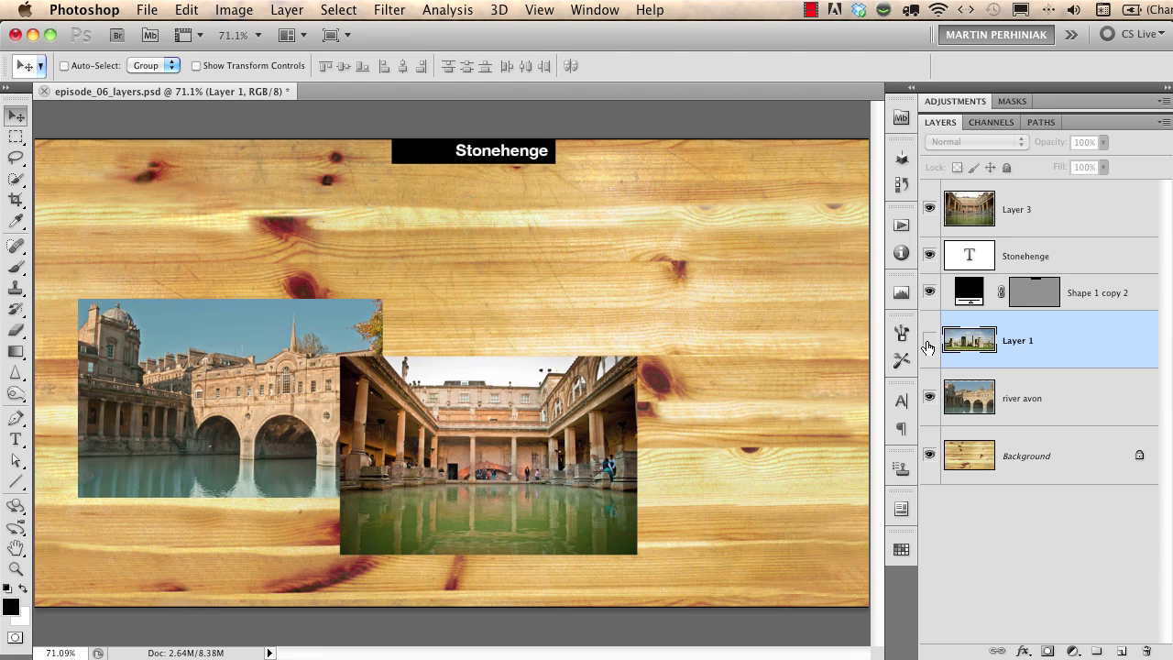
left_click(930, 345)
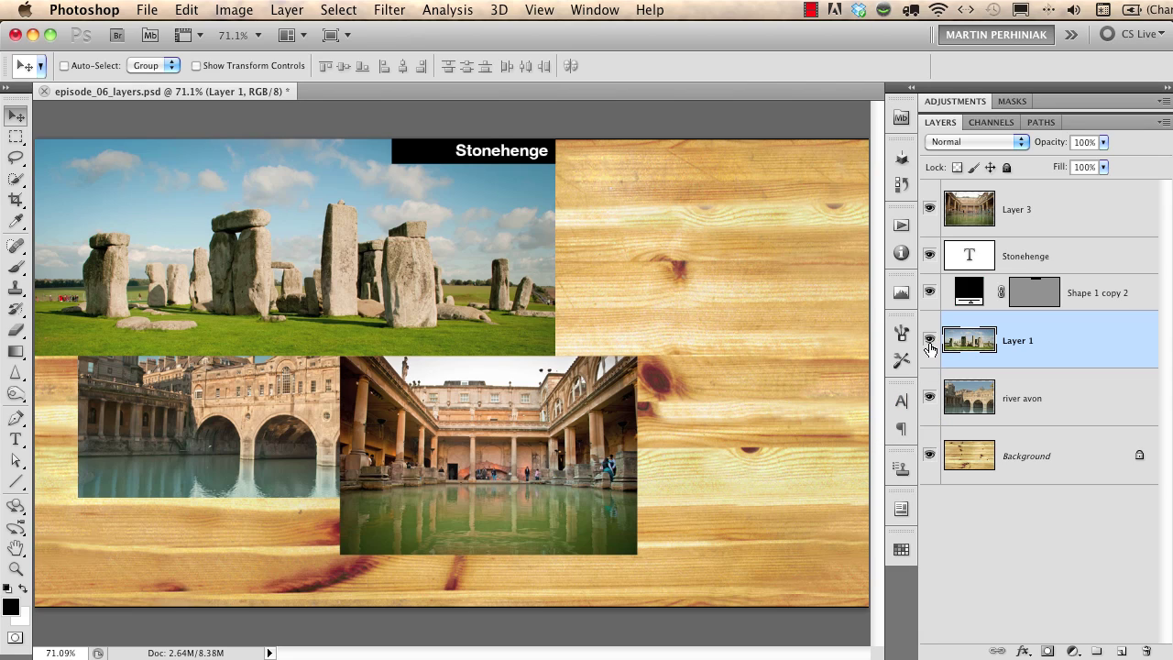
left_click(930, 342, "alt")
left_click(929, 341, "alt")
left_click_drag(1045, 146, 999, 148)
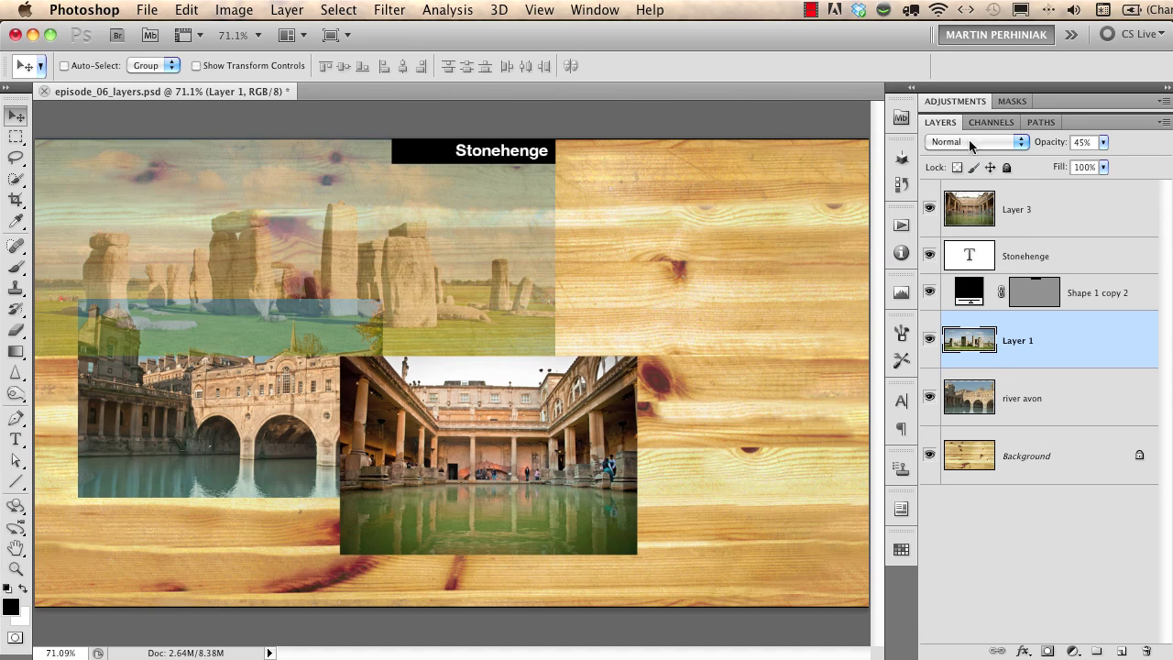
Step: Place ep_01_cathedral.jpg as a layer above Layer 1, scaled down proportionally to overlap the Stonehenge and river avon photos
left_click(902, 118)
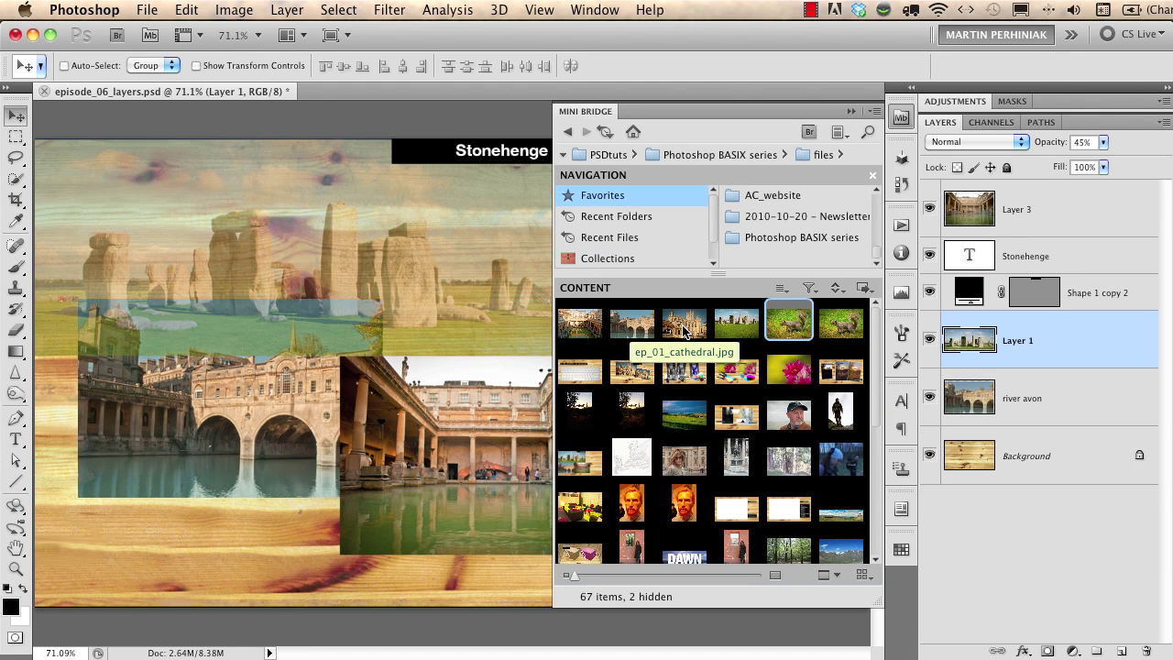
left_click_drag(685, 328, 303, 343)
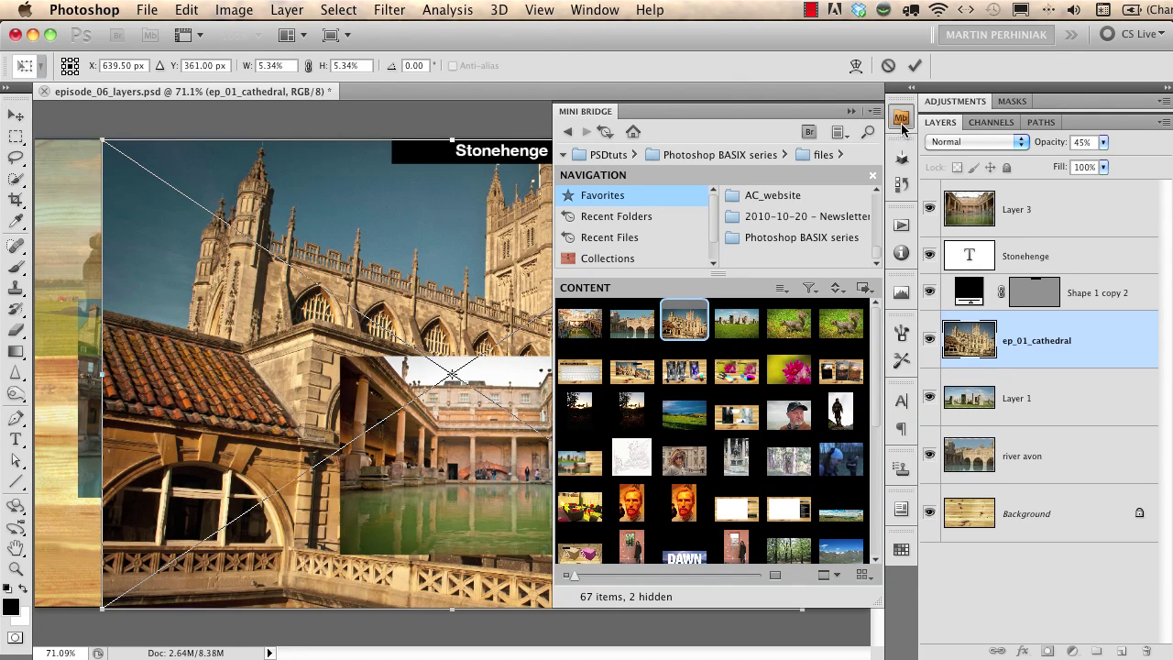
left_click(901, 119)
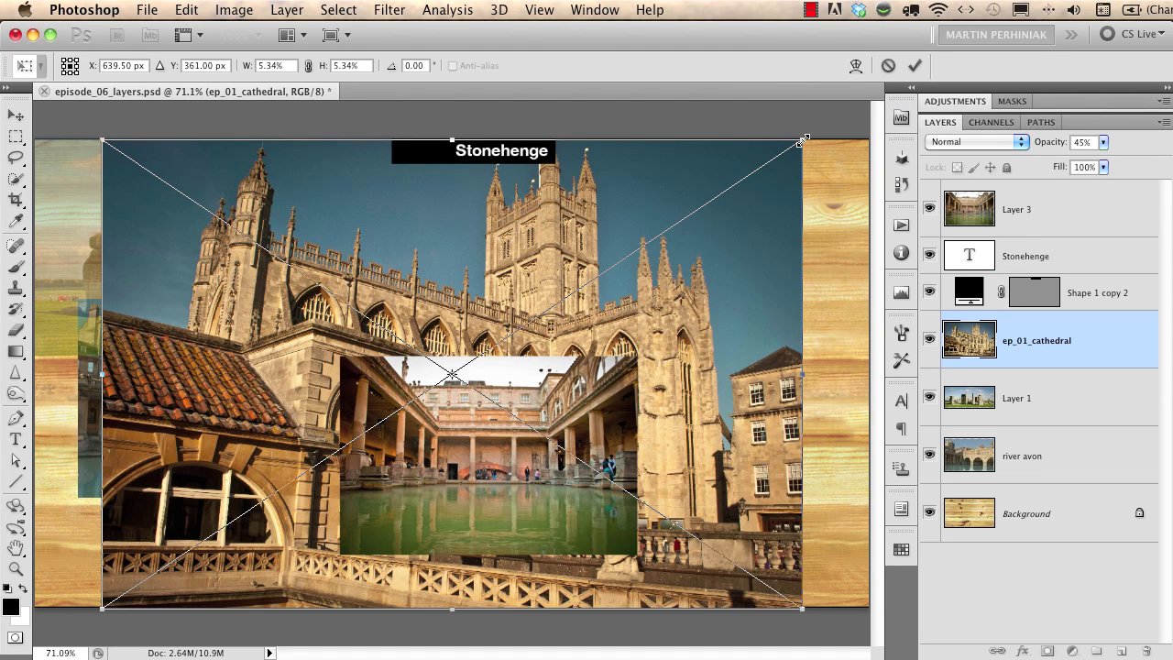
left_click_drag(802, 139, 515, 358)
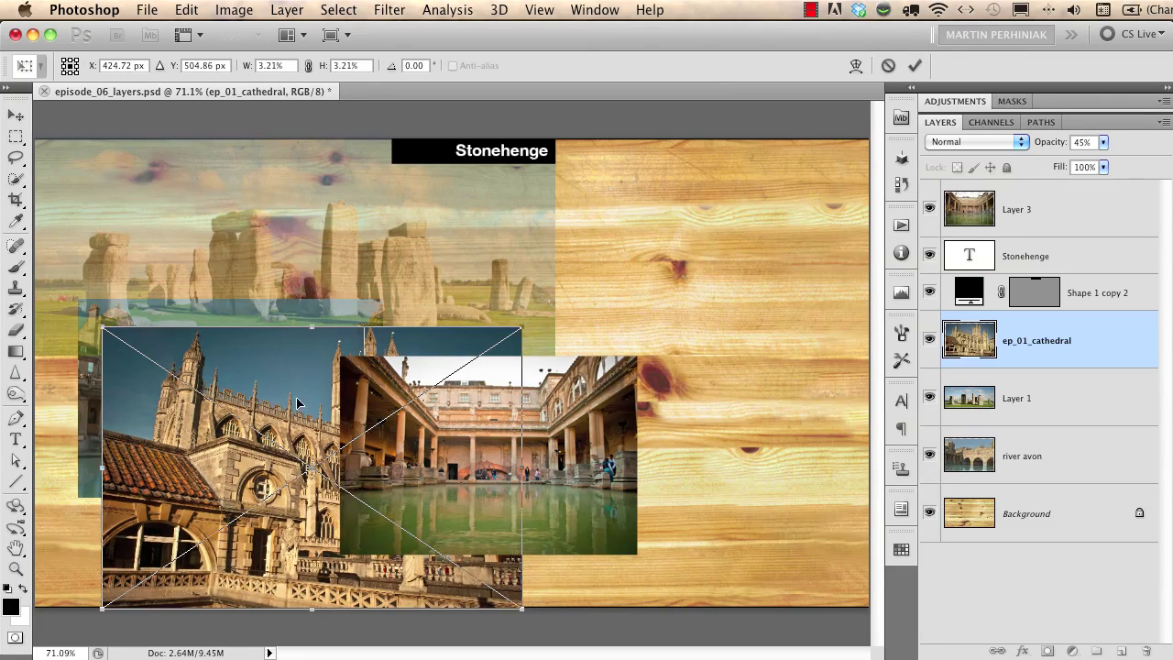
left_click_drag(299, 358, 309, 268)
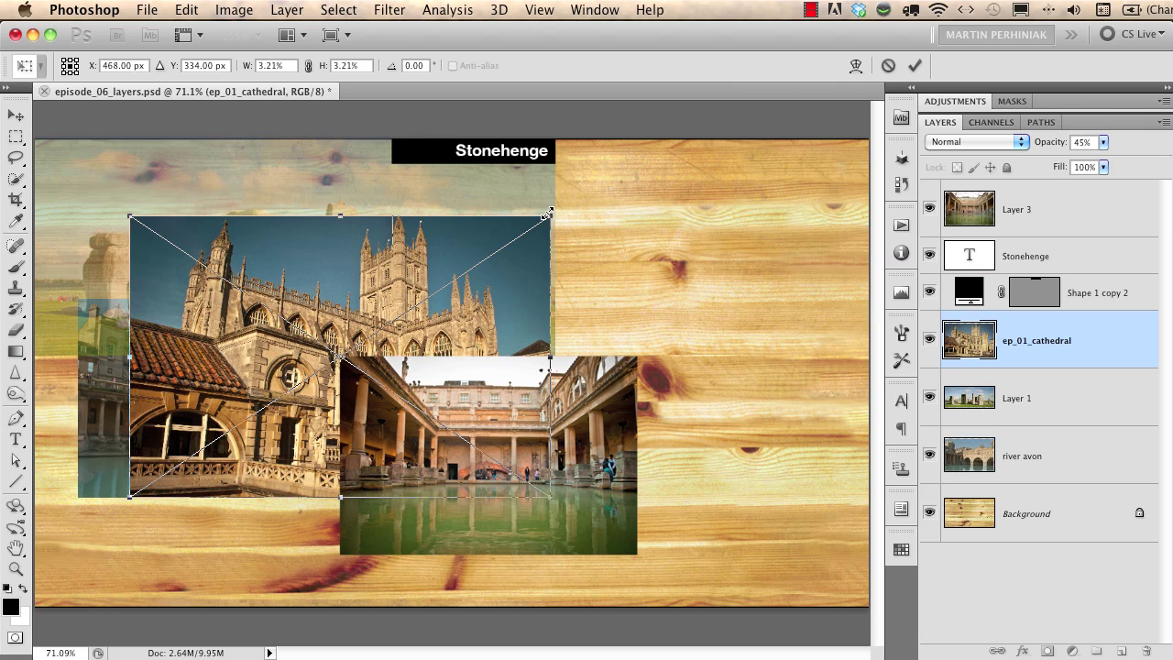
left_click_drag(548, 214, 501, 224)
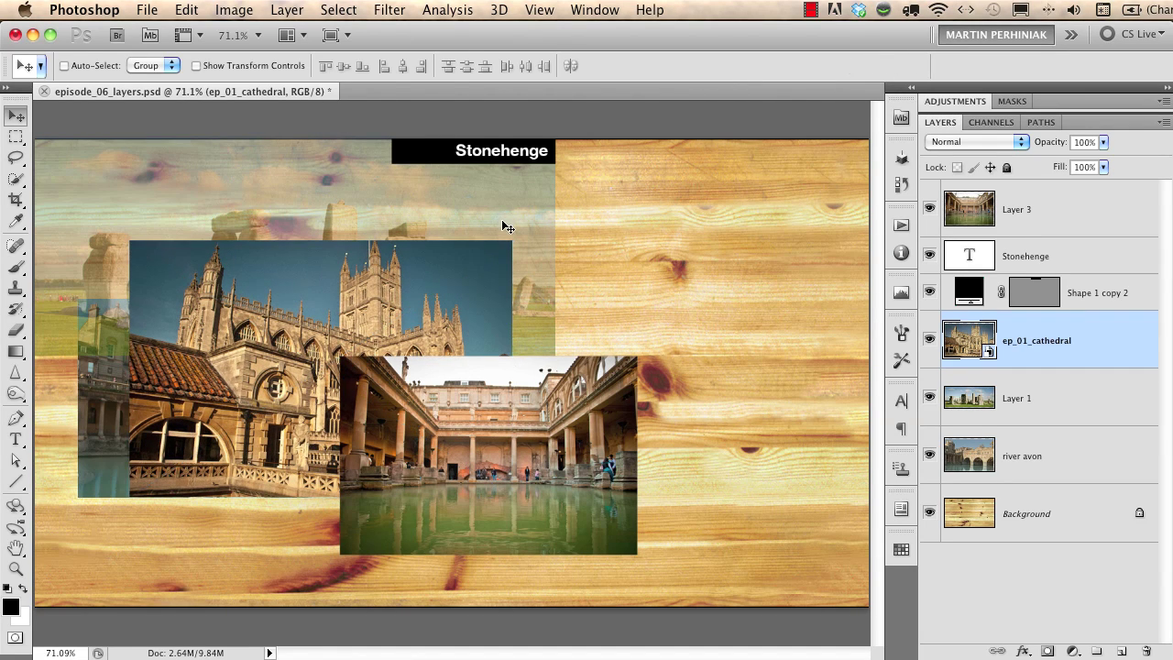
Step: Move the cathedral photo to the upper right of the canvas and delete its layer
left_click_drag(430, 296, 623, 262)
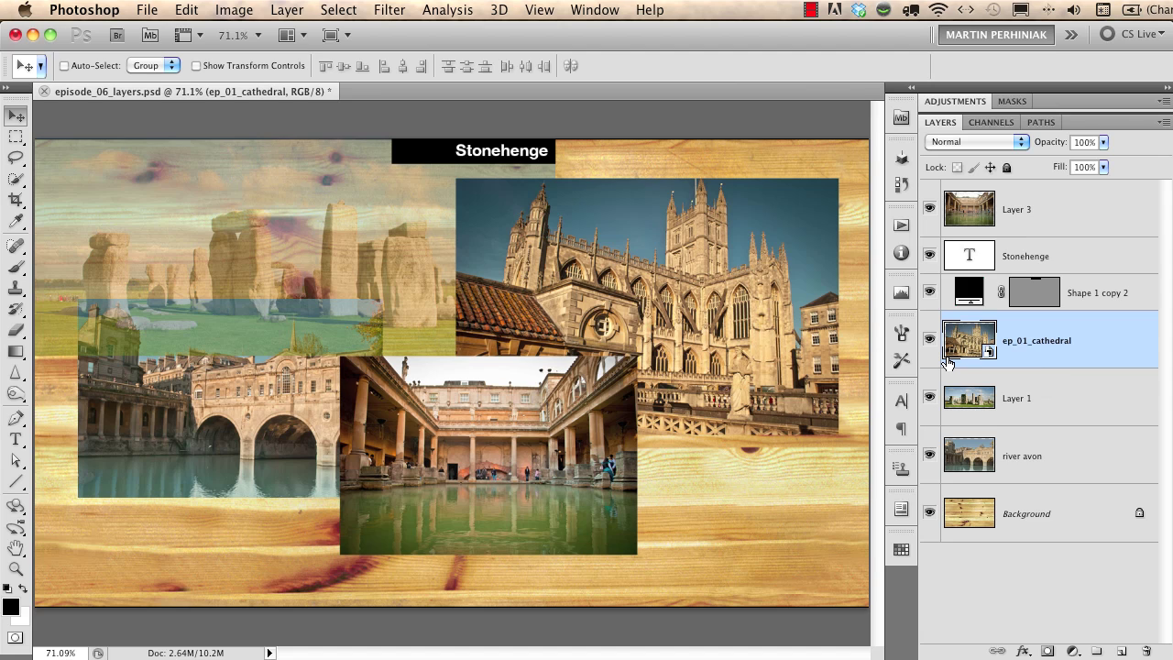
key("Delete")
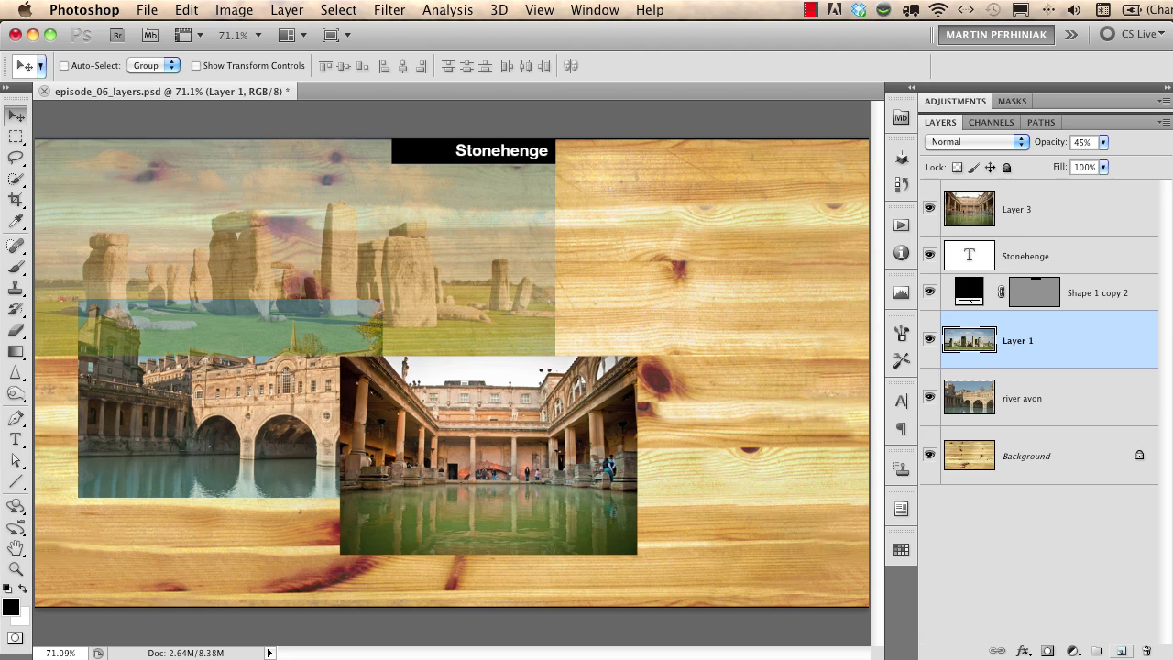
Step: Paint a black zigzag brush stroke over the wood on a new layer above Layer 1, and delete that layer
left_click(1126, 651)
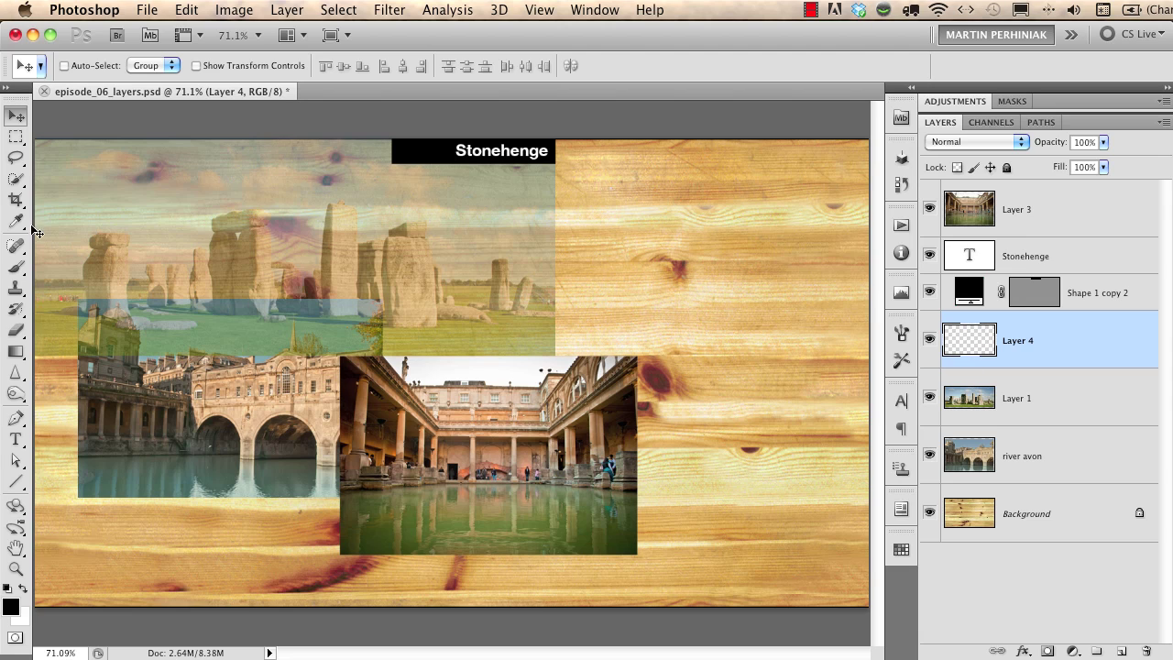
left_click(20, 267)
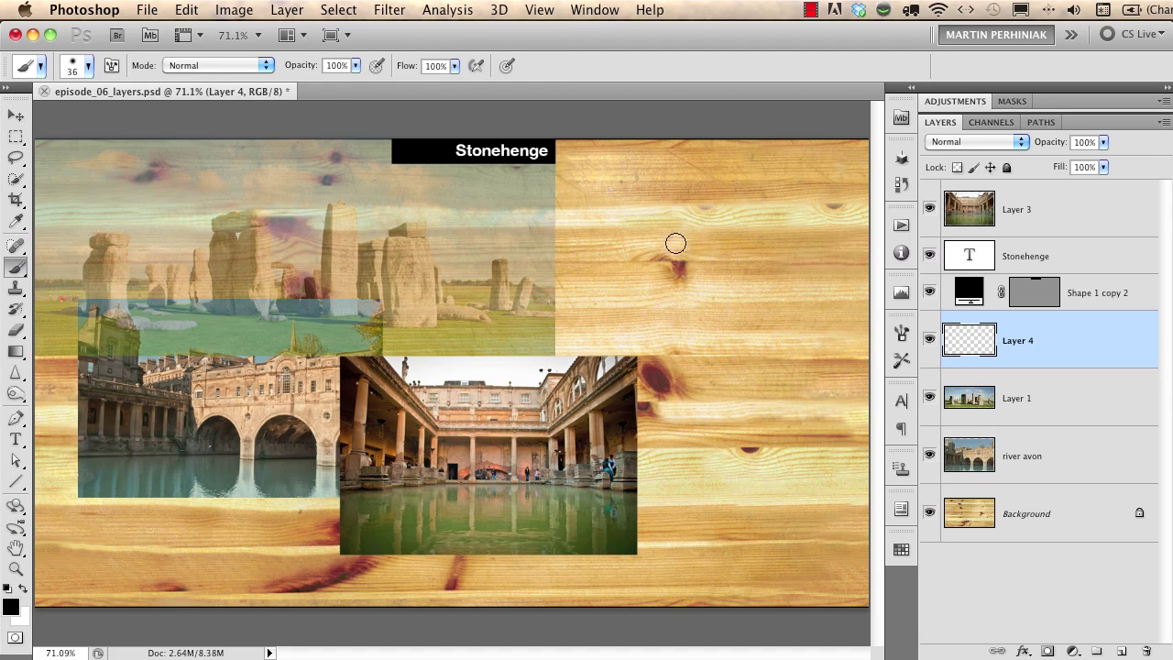
left_click_drag(664, 244, 738, 442)
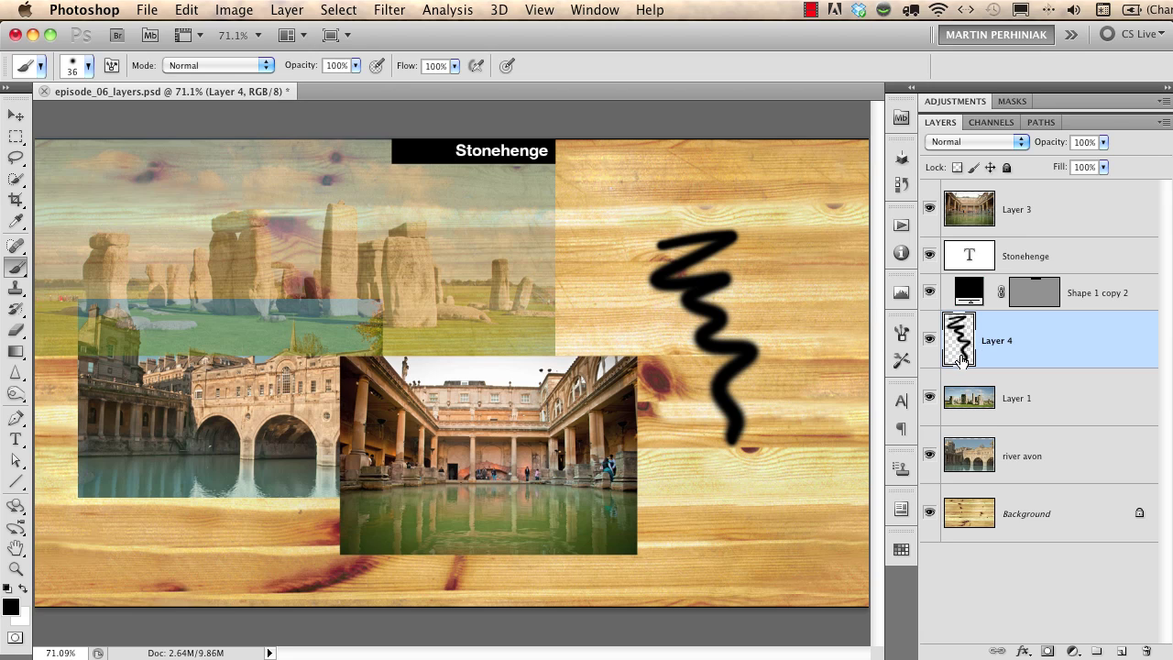
key("BackSpace")
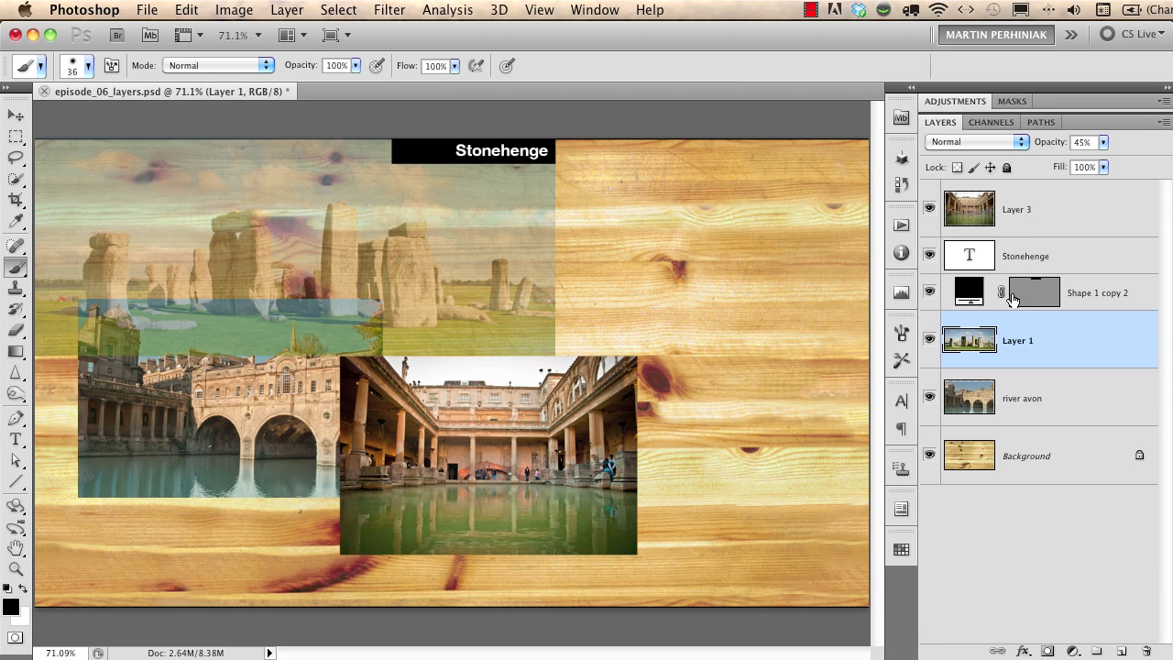
Step: Set Layer 1 to 100% opacity and Free Transform its Stonehenge photo to about 103%, shifted right and slightly down
left_click_drag(1043, 148, 1125, 149)
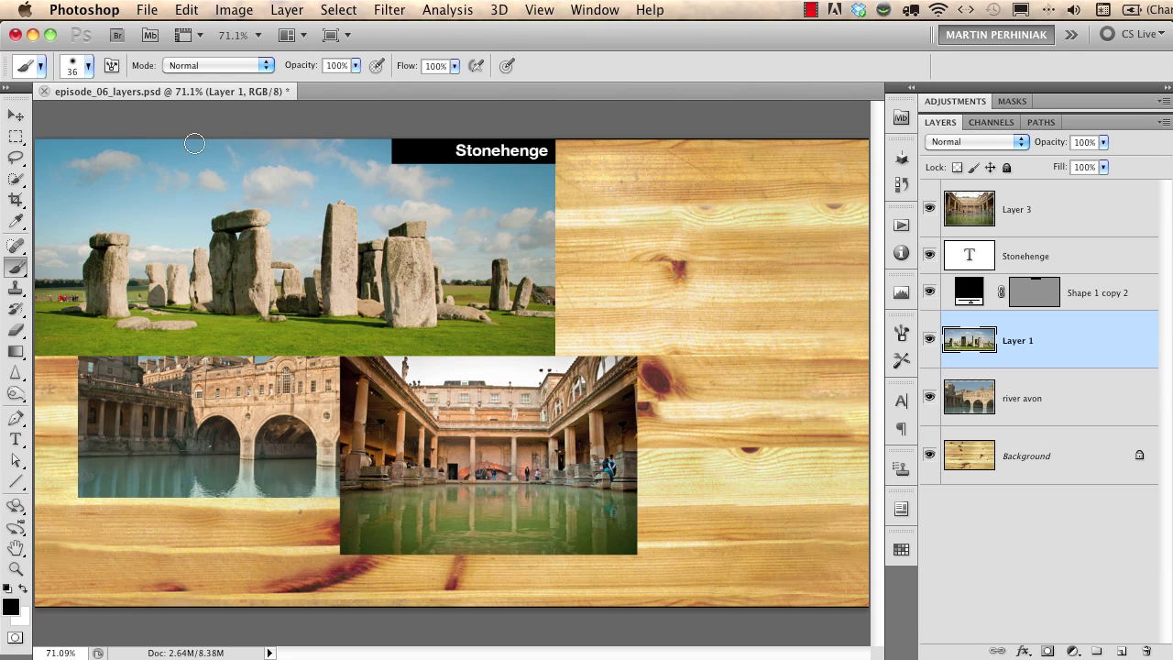
left_click(188, 10)
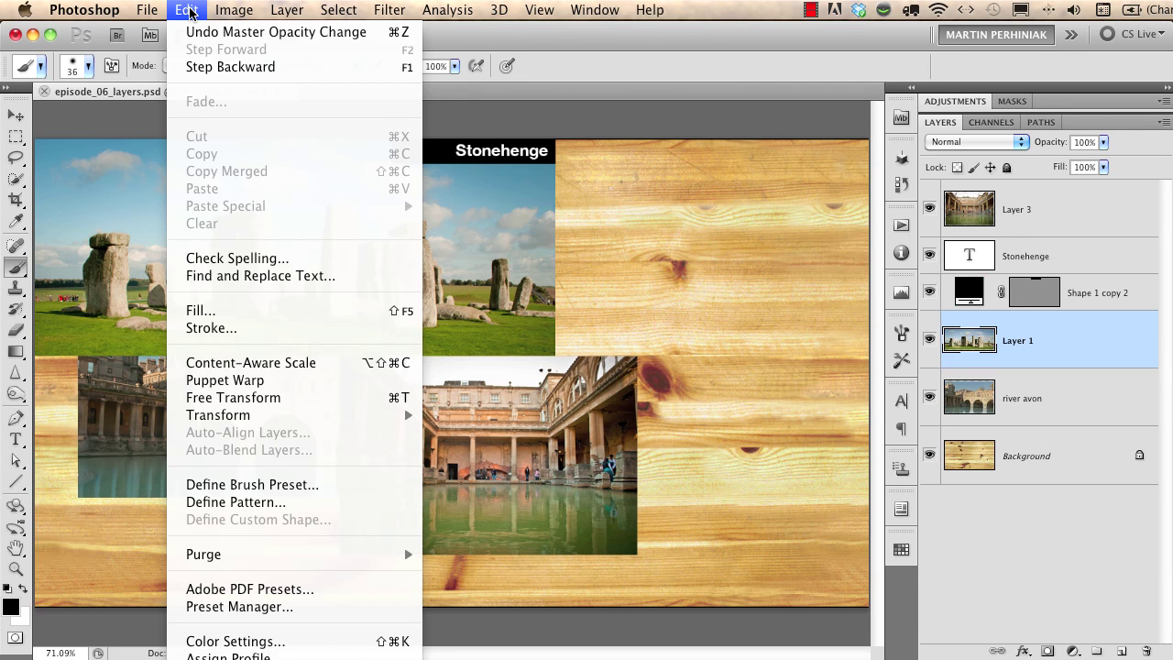
left_click(313, 396)
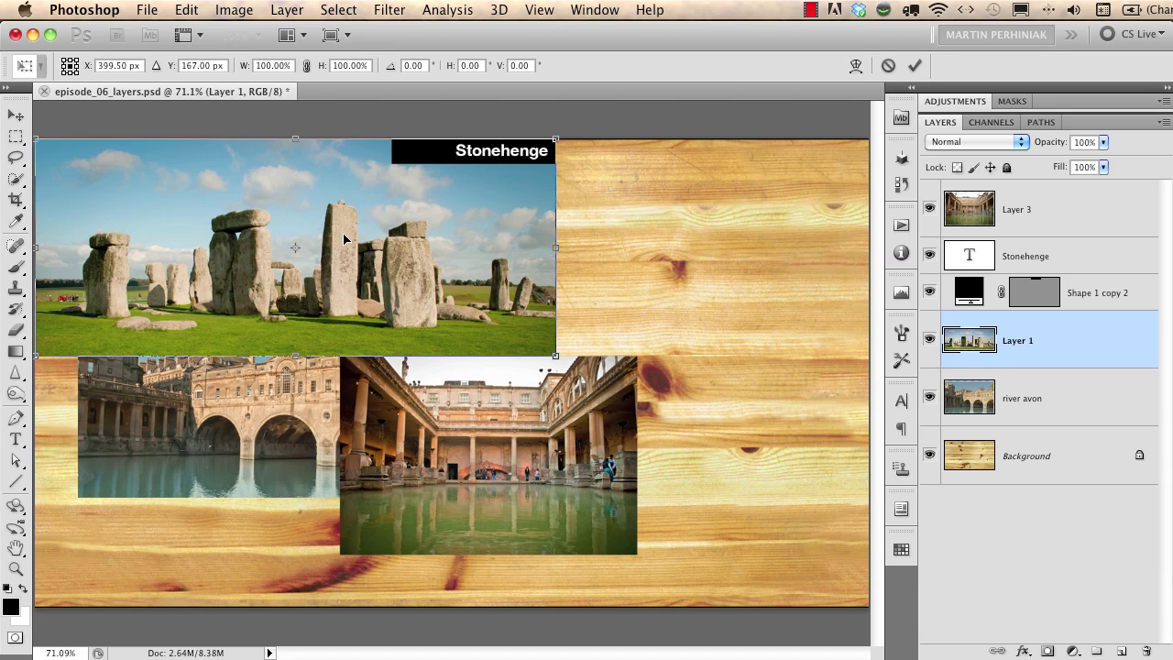
left_click_drag(435, 232, 549, 252)
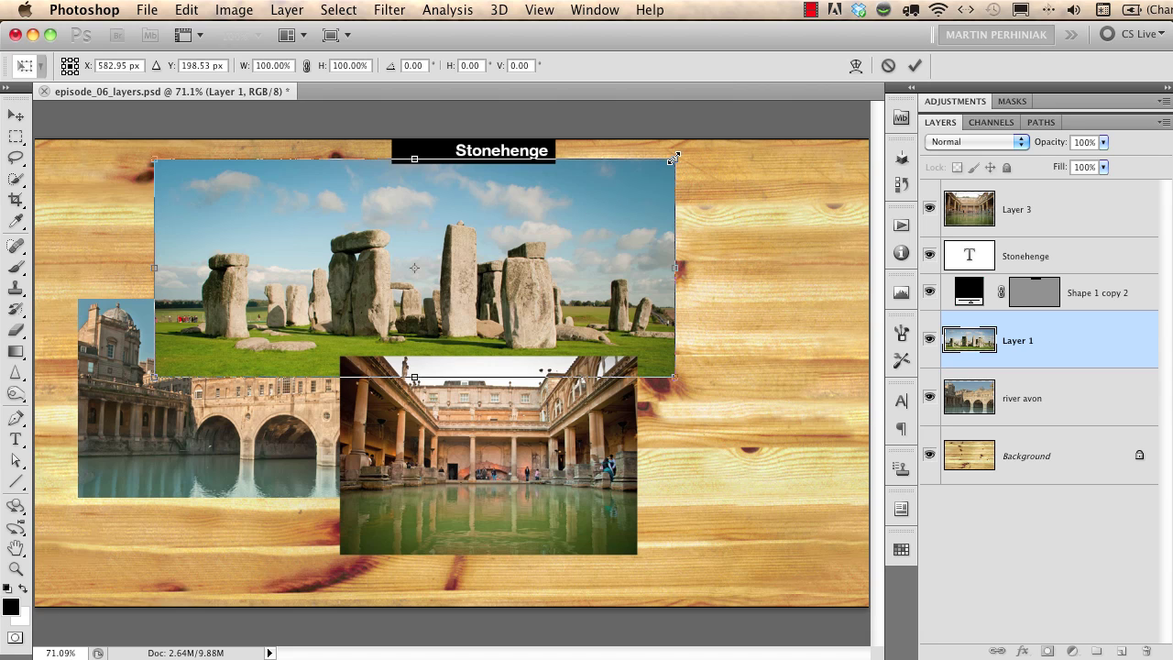
left_click_drag(674, 158, 529, 225)
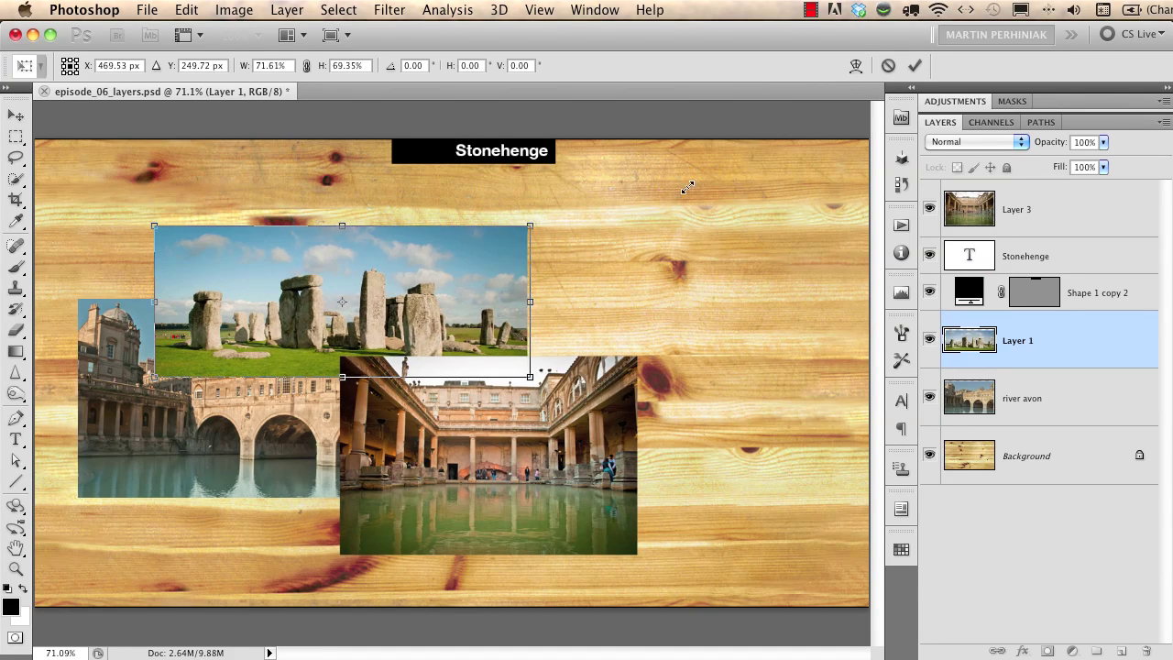
left_click_drag(687, 187, 798, 141)
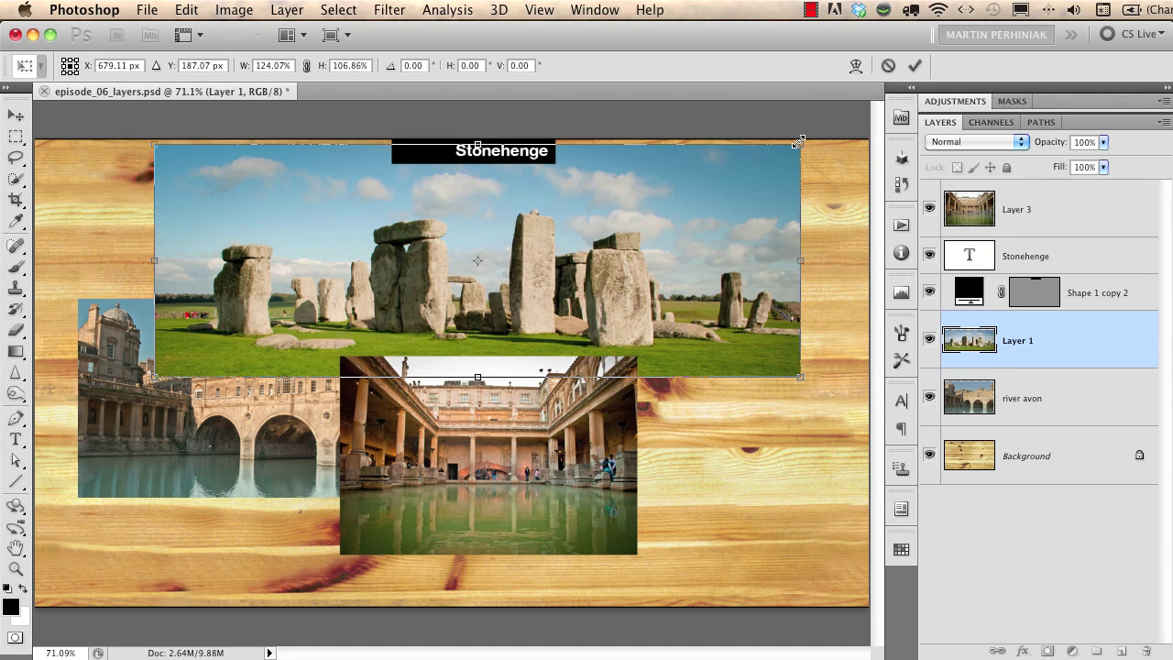
left_click_drag(799, 142, 702, 193)
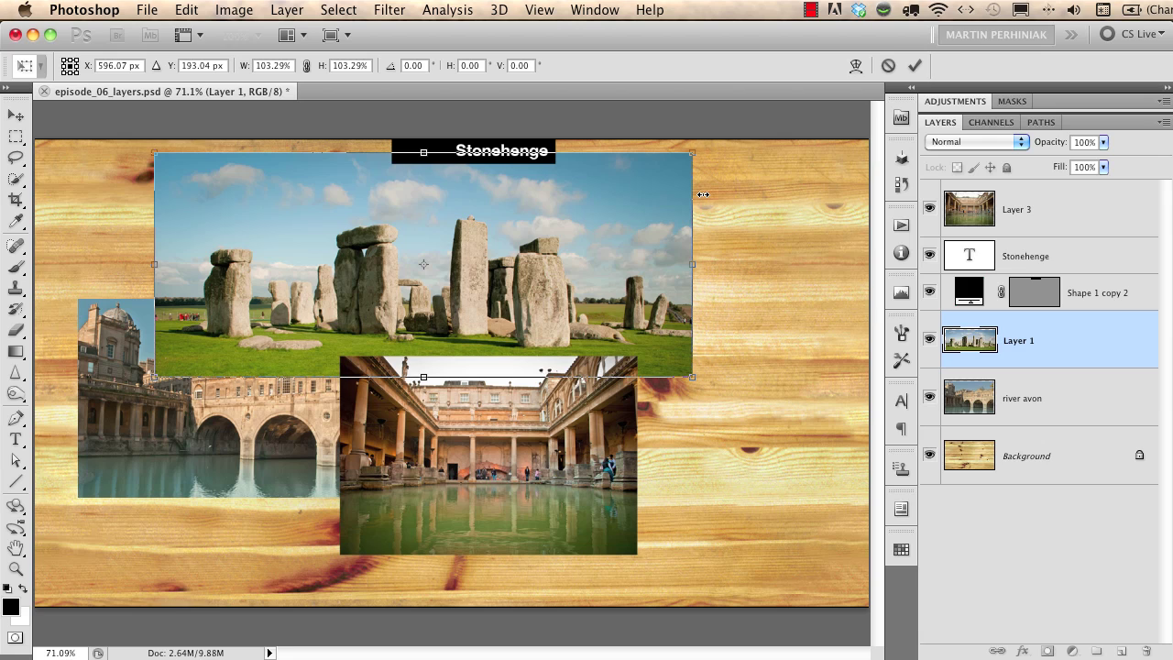
key("Return")
key("b")
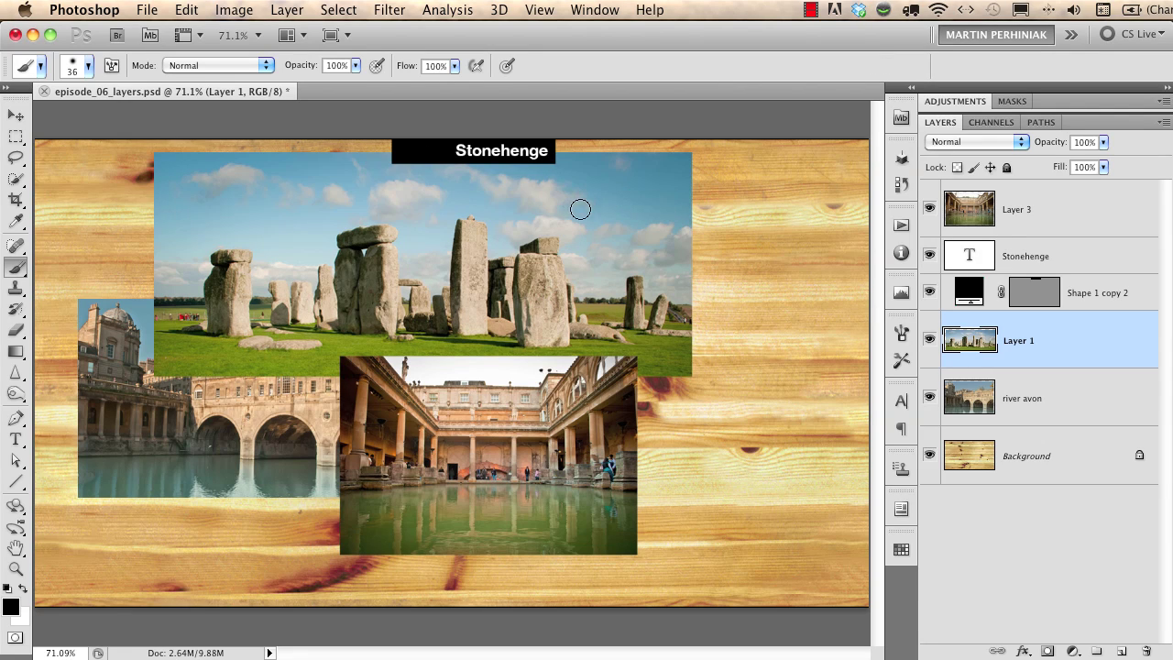
Step: Free Transform the river avon and Layer 3 photos together, scaling them proportionally to about 71% toward their lower-left corner
left_click(1054, 413)
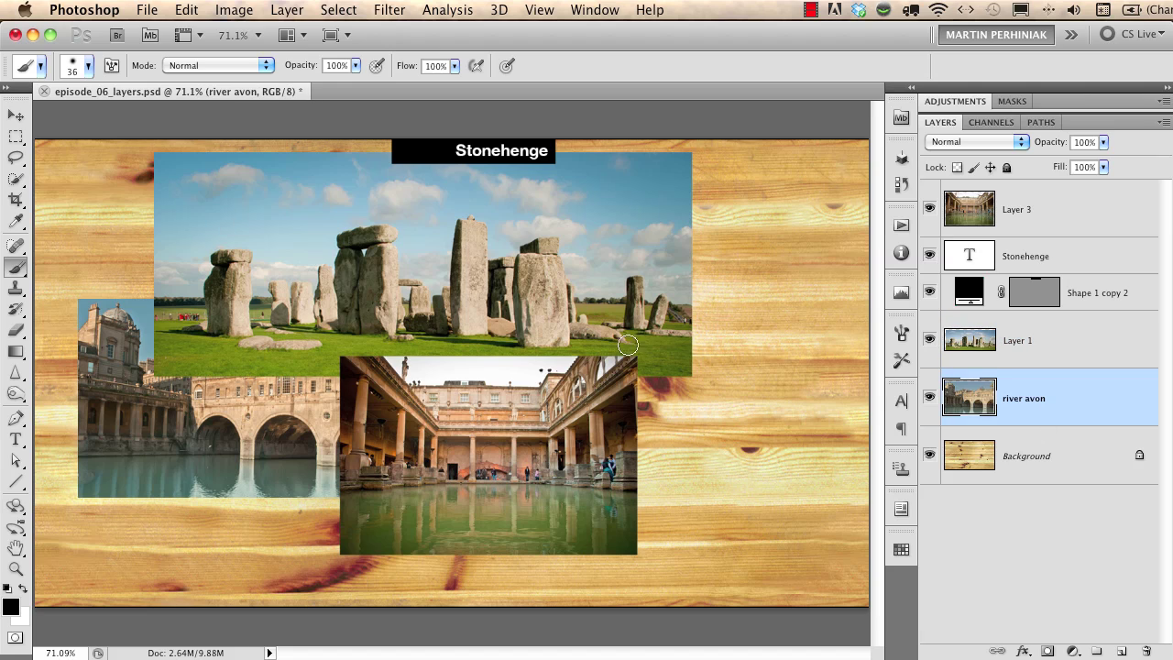
key("ctrl+t")
key("Return")
left_click(1035, 222, "super")
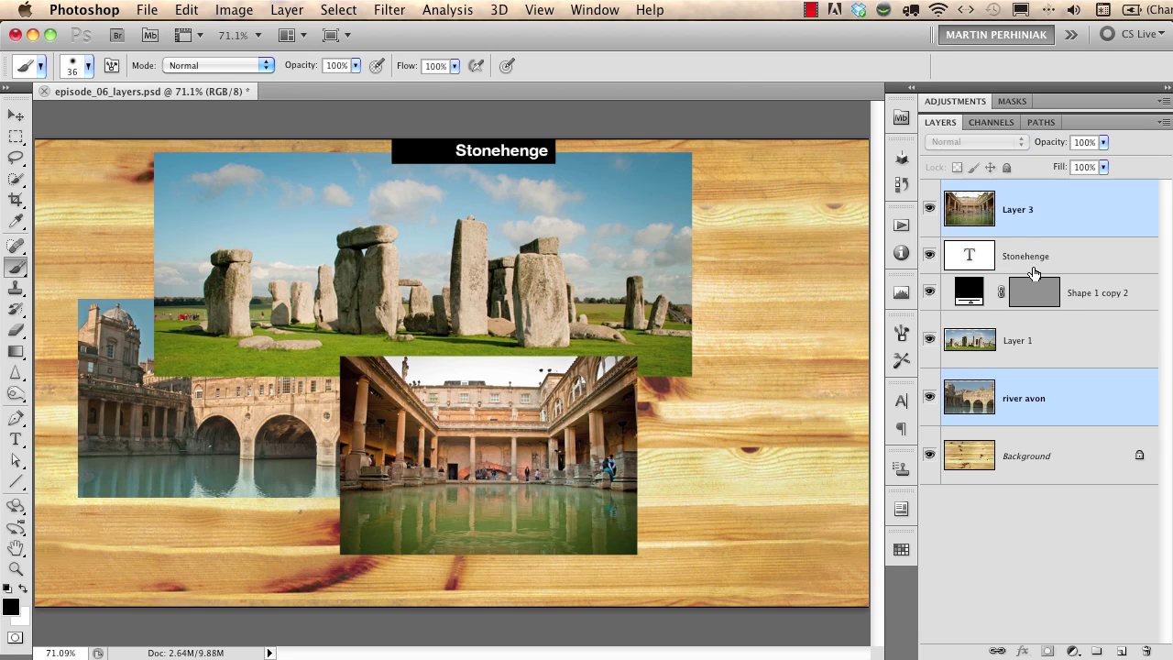
left_click(186, 9)
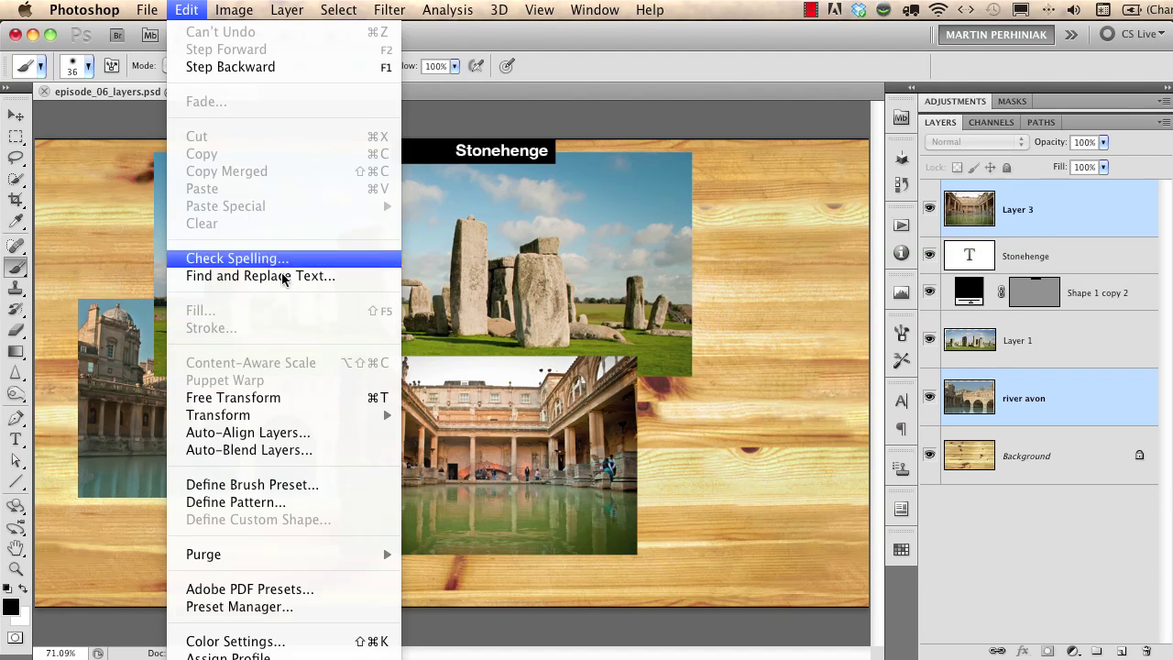
left_click(313, 398)
left_click_drag(637, 299, 577, 353)
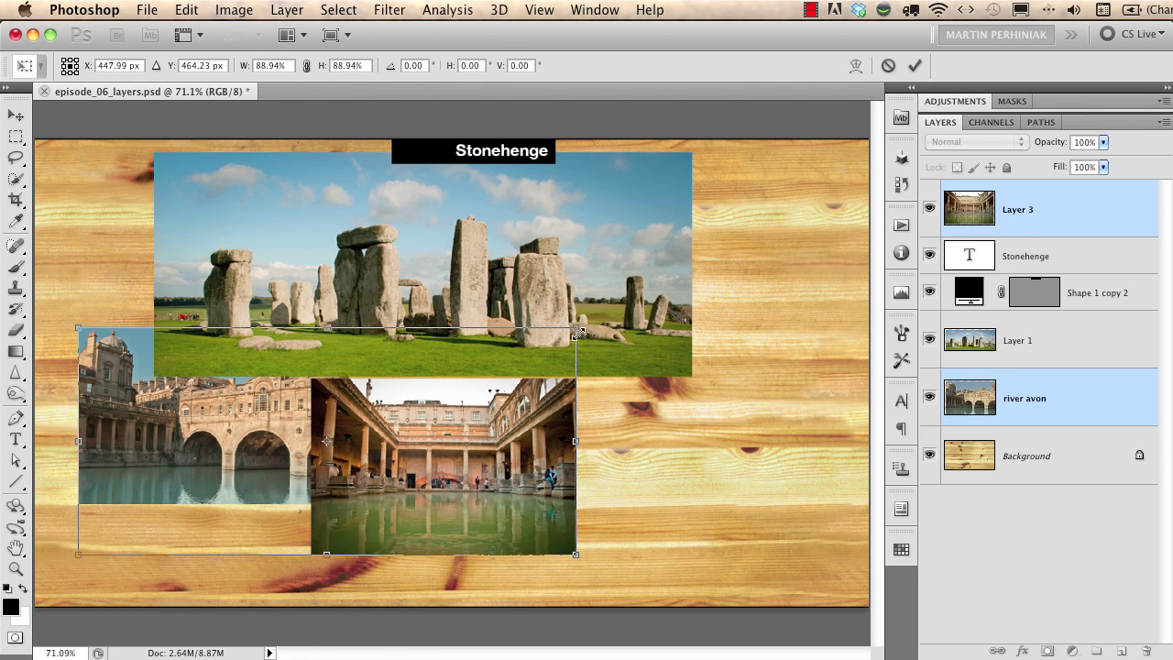
left_click_drag(575, 328, 467, 382)
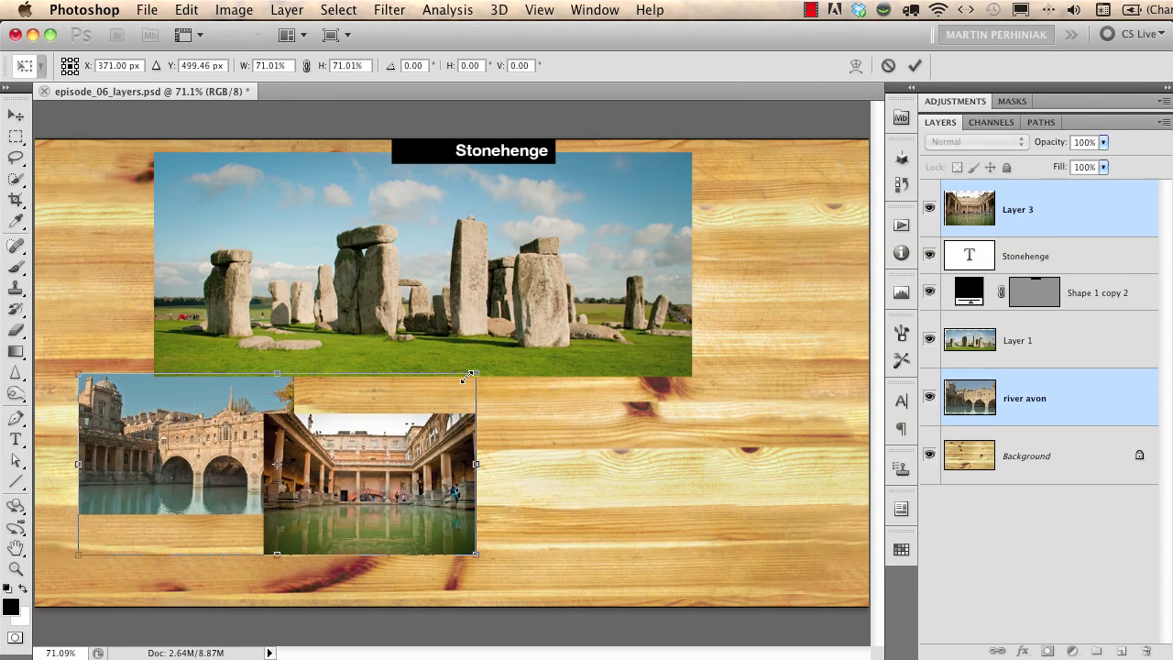
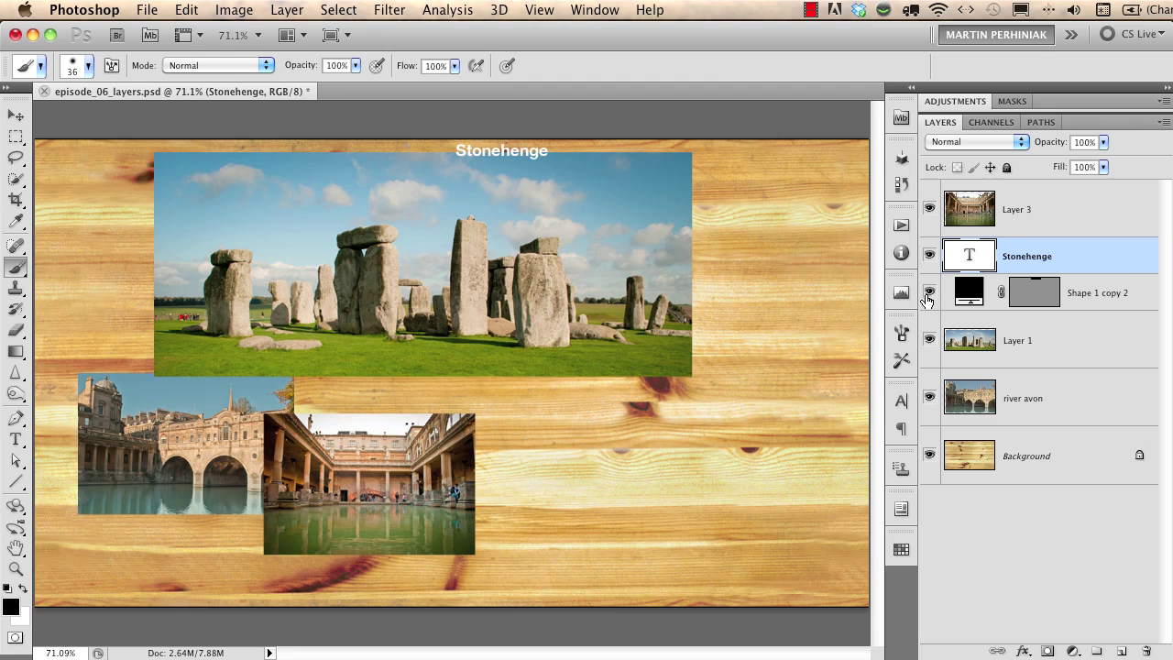
Step: Show Shape 1 copy 2 and move it together with the Stonehenge text so the label overlaps the Stonehenge photo's upper right edge
left_click(929, 293)
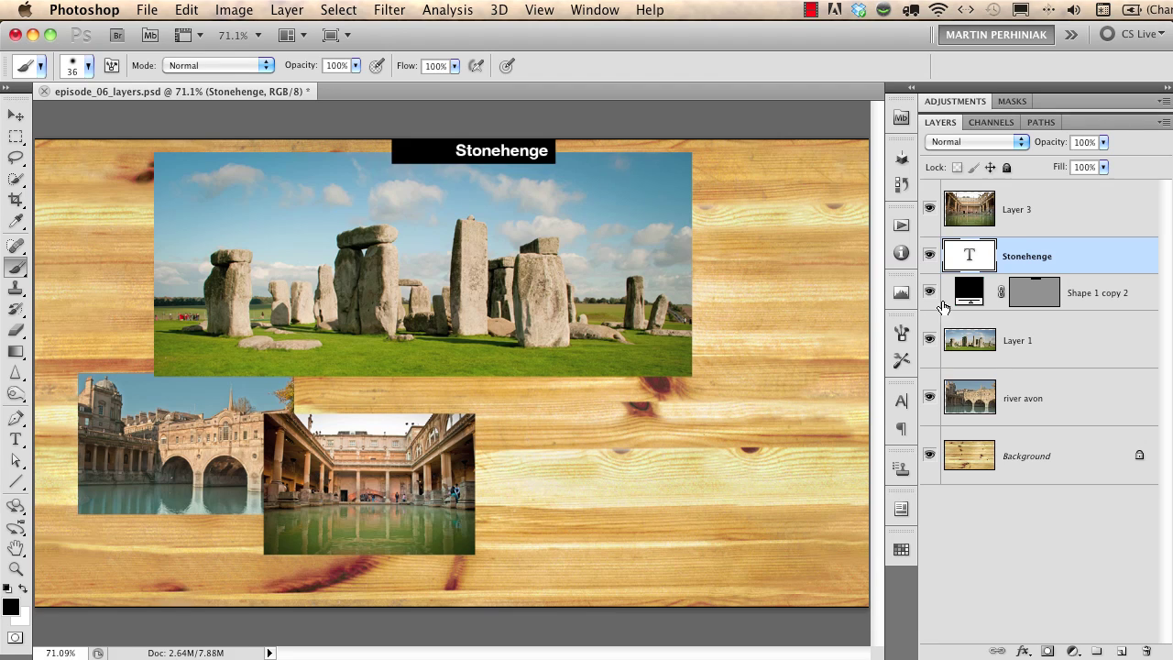
left_click(1140, 300)
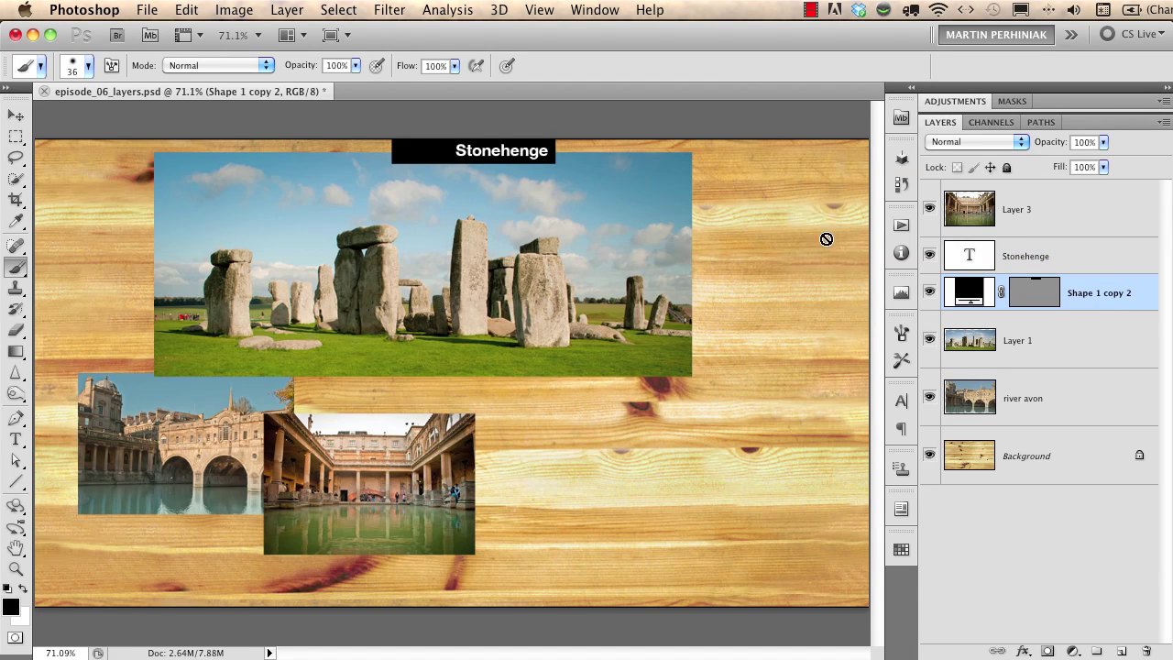
key("v")
key("shift+alt+bracketright")
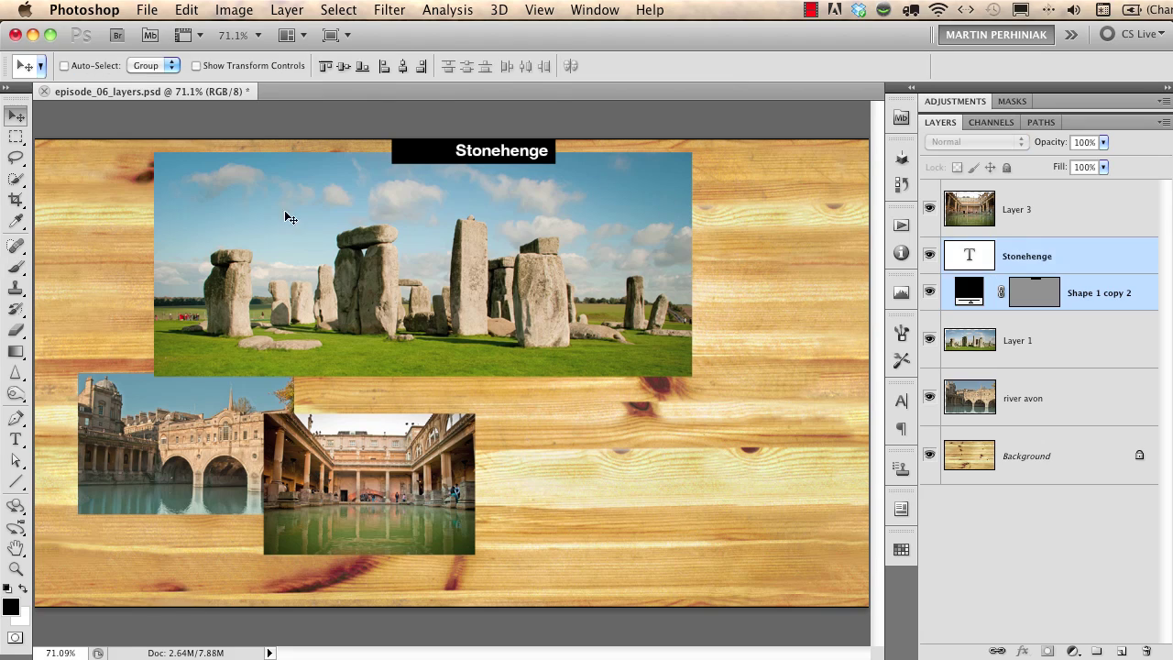
left_click_drag(492, 151, 713, 191)
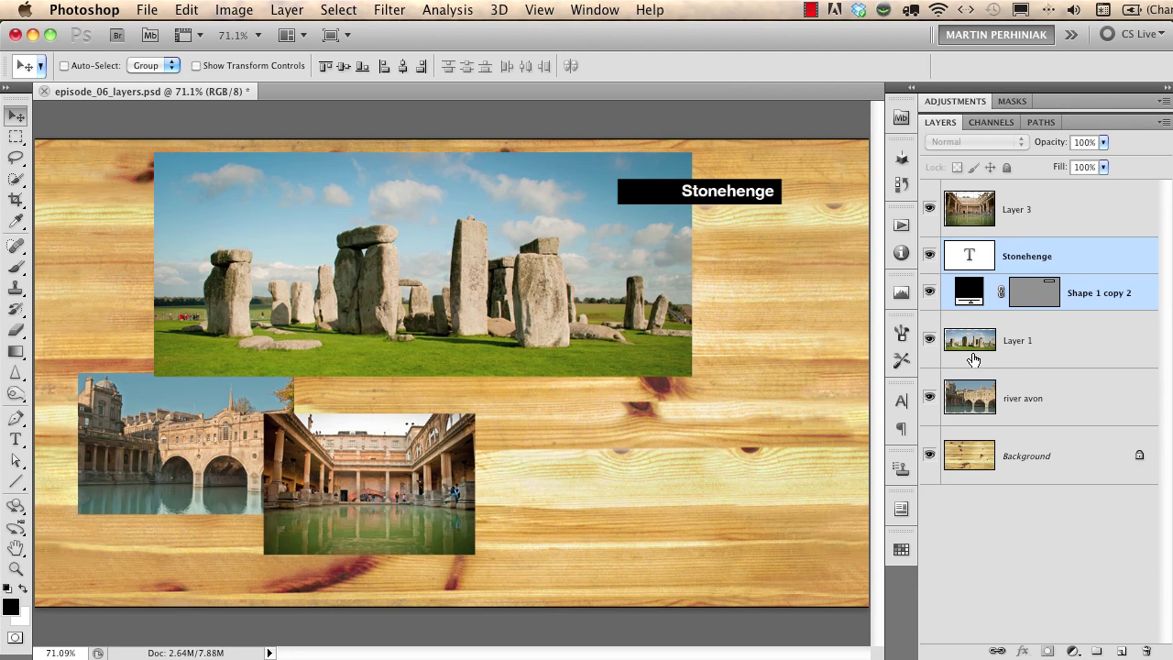
Step: Group the Stonehenge text, Shape 1 copy 2 and Layer 1, and name the group stonehenge
left_click(1054, 345, "shift")
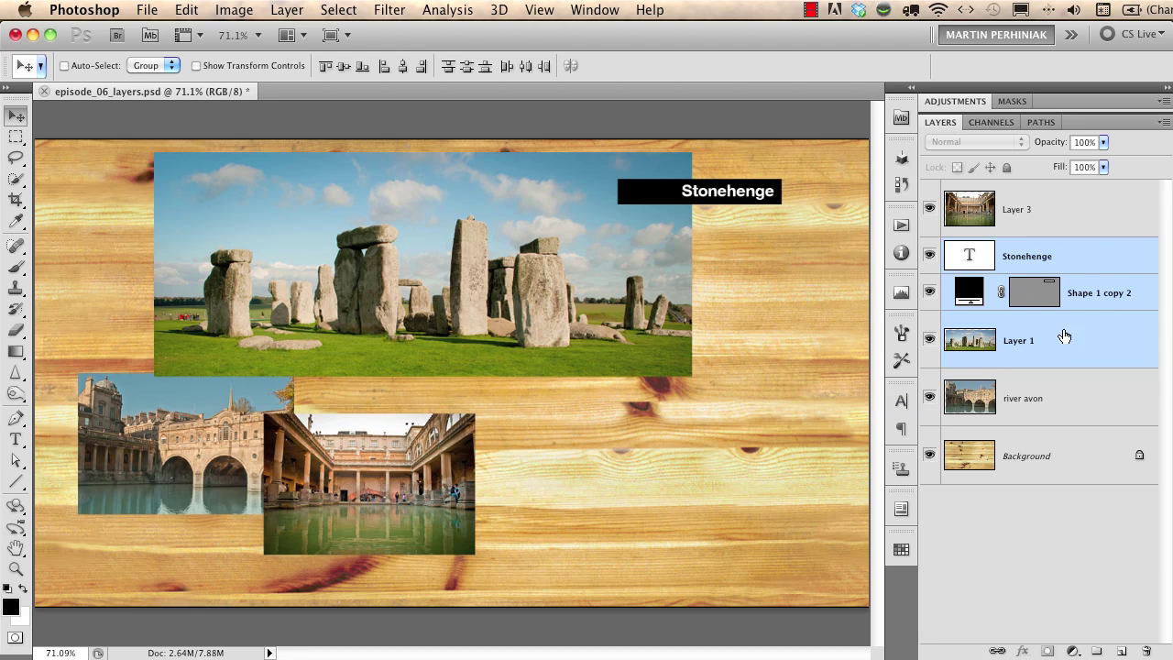
left_click(286, 10)
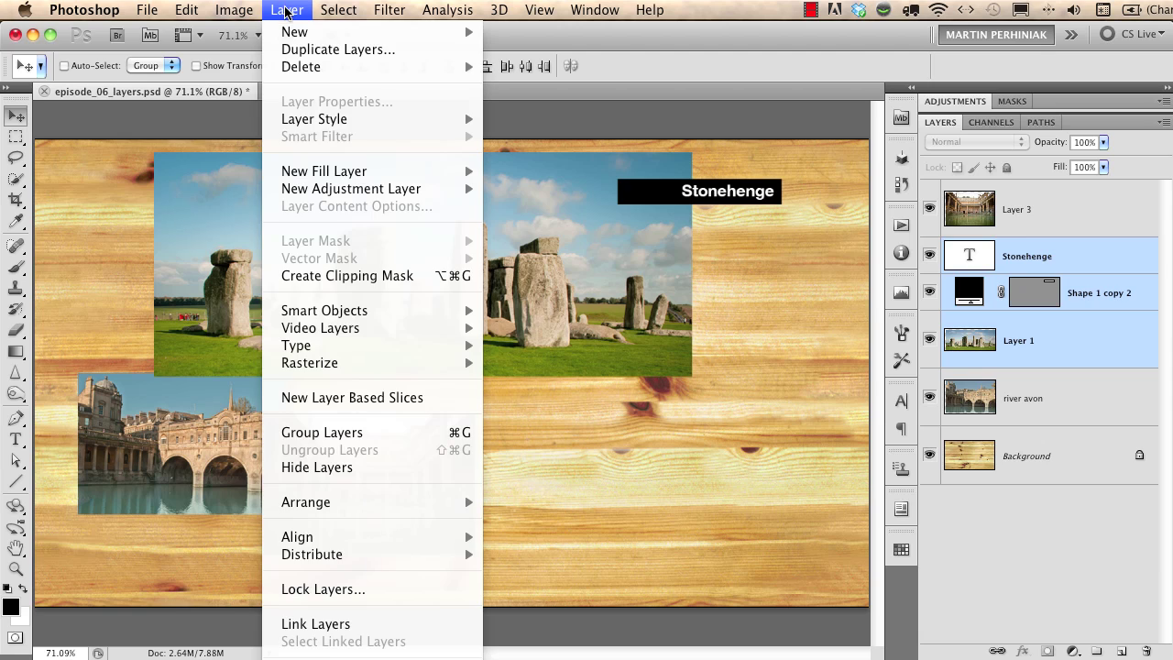
left_click(338, 433)
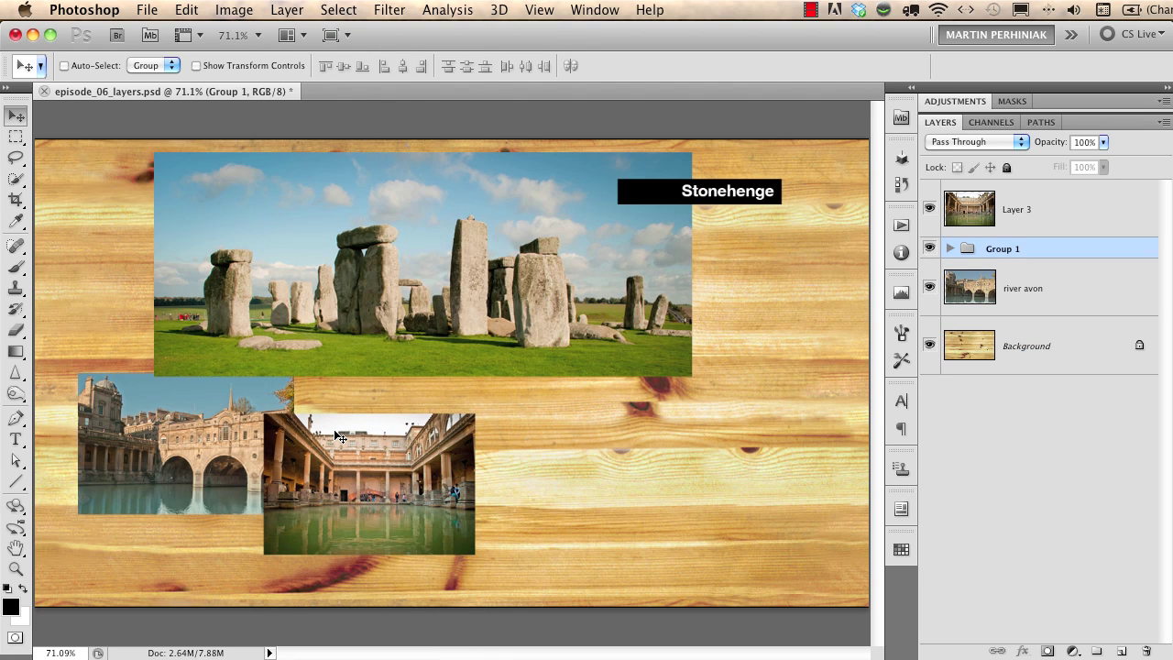
double_click(999, 253)
type("stonehenge")
key("Return")
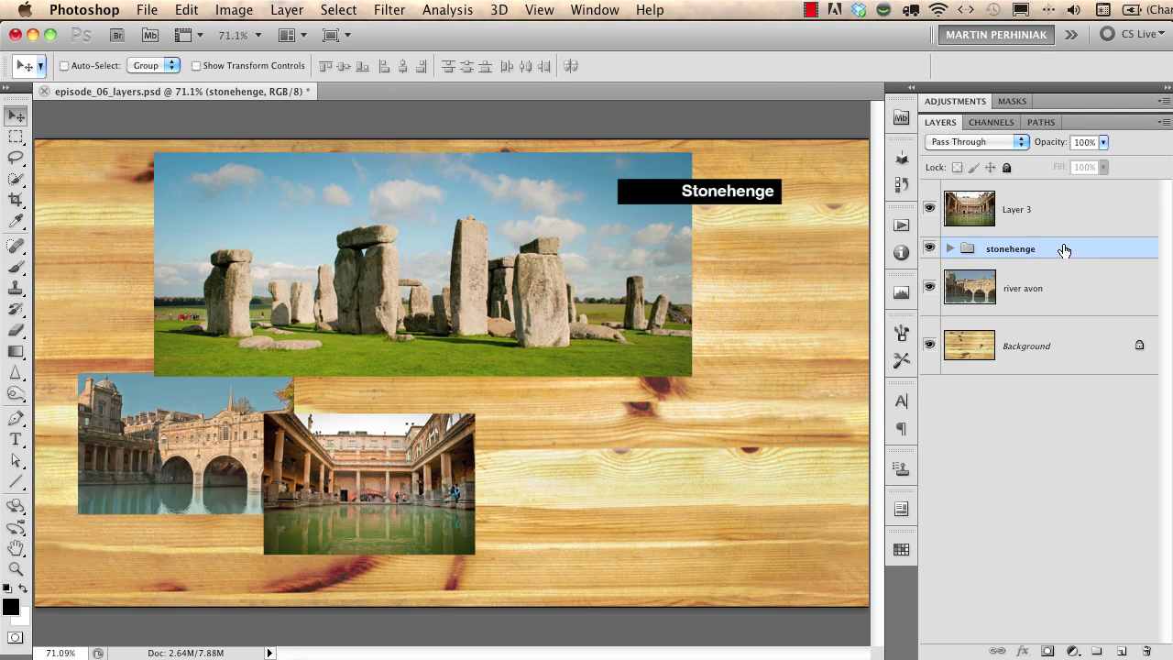
Step: Move the stonehenge group slightly right and down on the canvas, and expand the group to show its layers
mouse_move(463, 266)
left_mouse_down()
mouse_move(494, 303)
mouse_move(546, 276)
mouse_move(484, 271)
left_mouse_up()
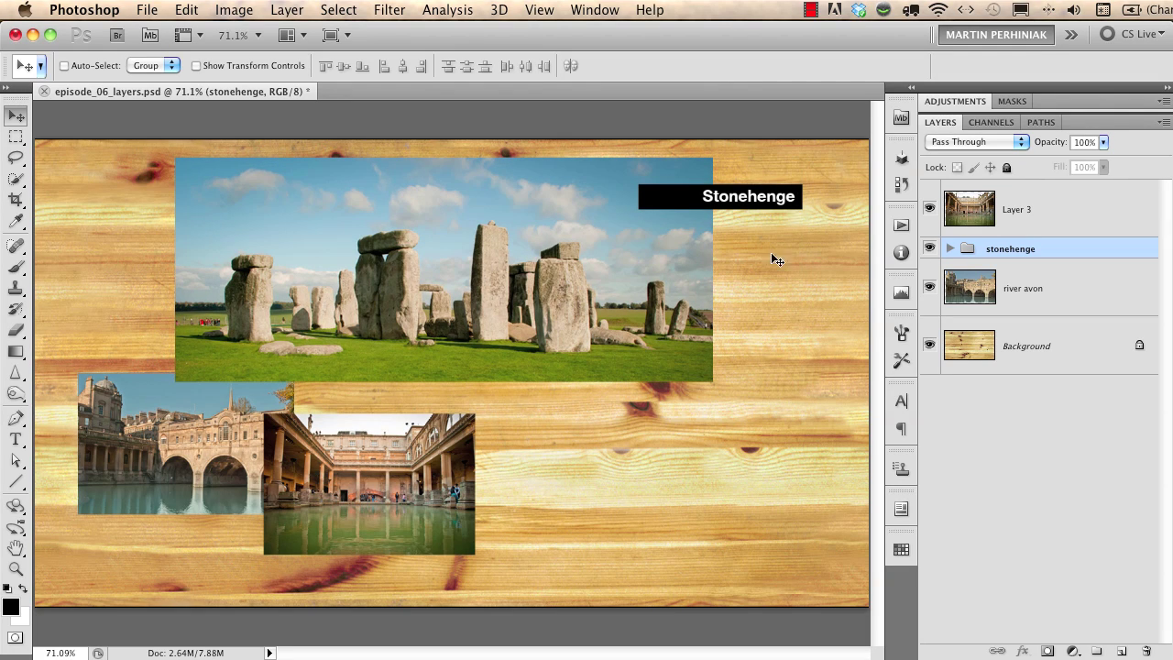
left_click(950, 249)
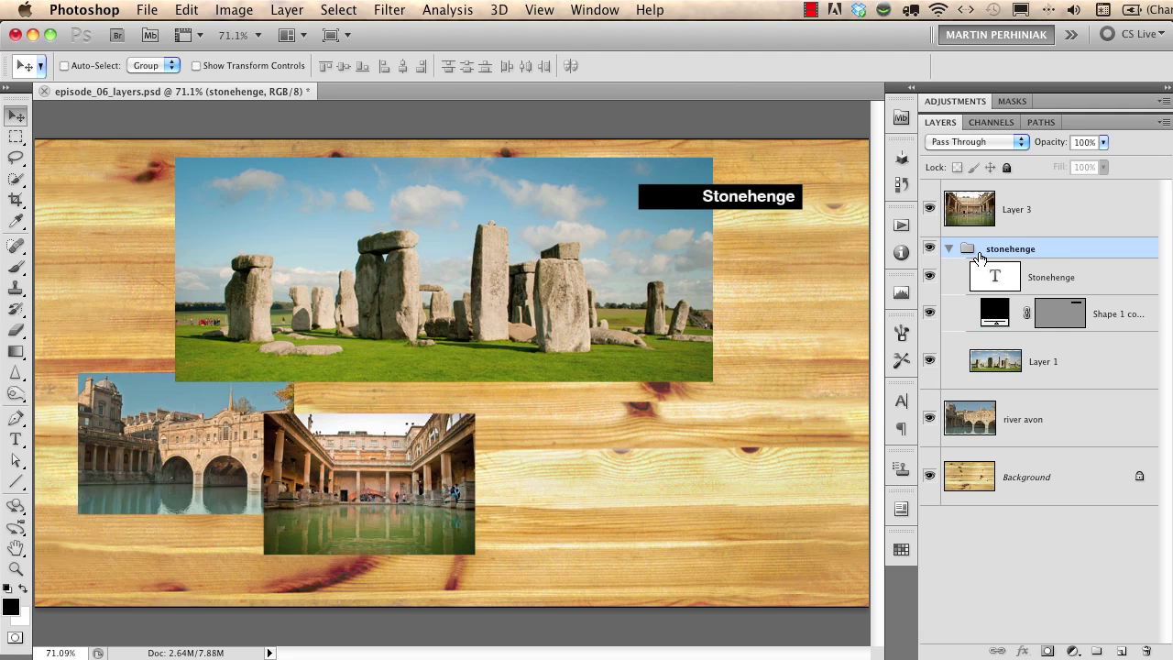
left_click(949, 250)
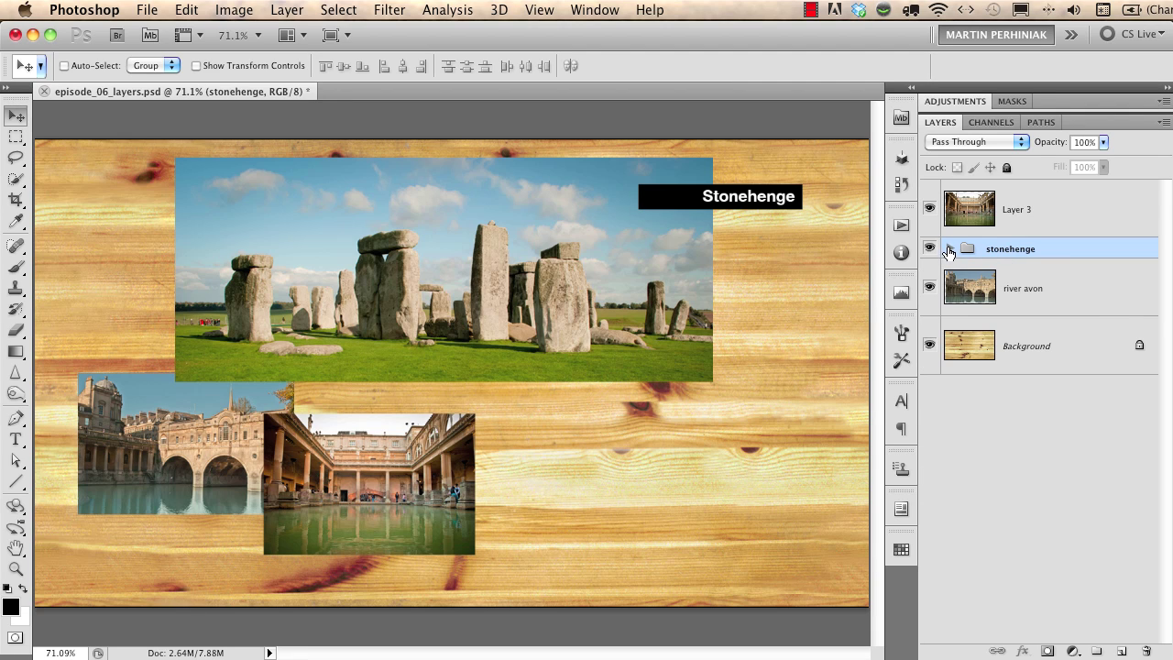
left_click(949, 249)
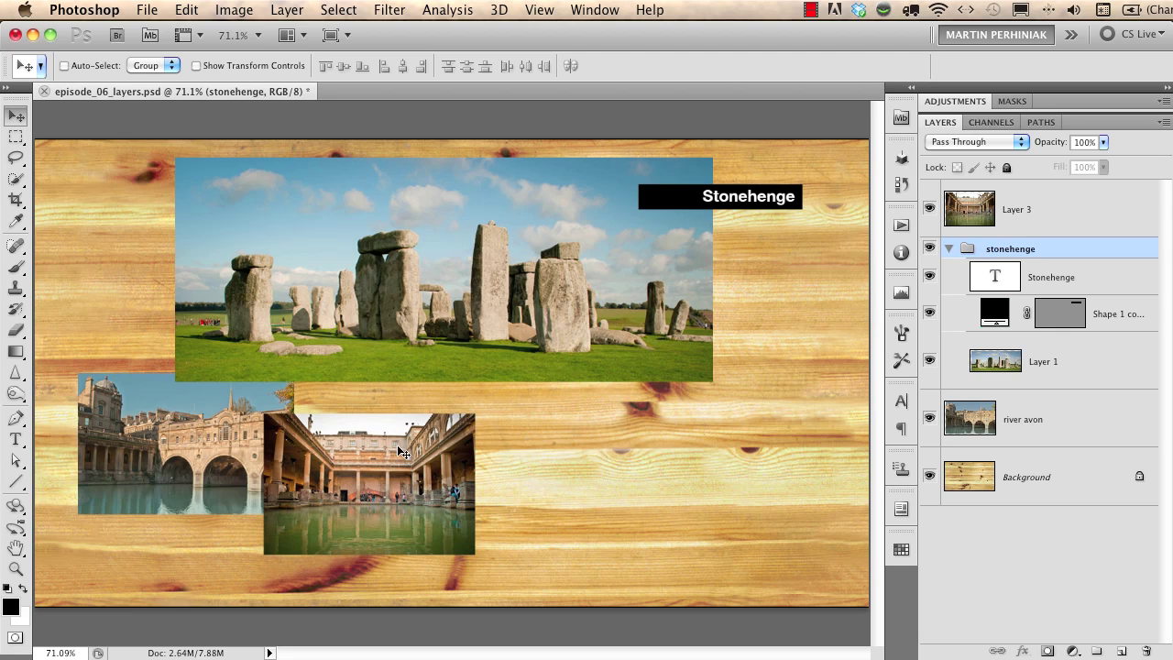
Step: Arrange the river avon and Layer 3 photos side by side below Stonehenge, aligned with its right and left edges respectively
left_click(1045, 421)
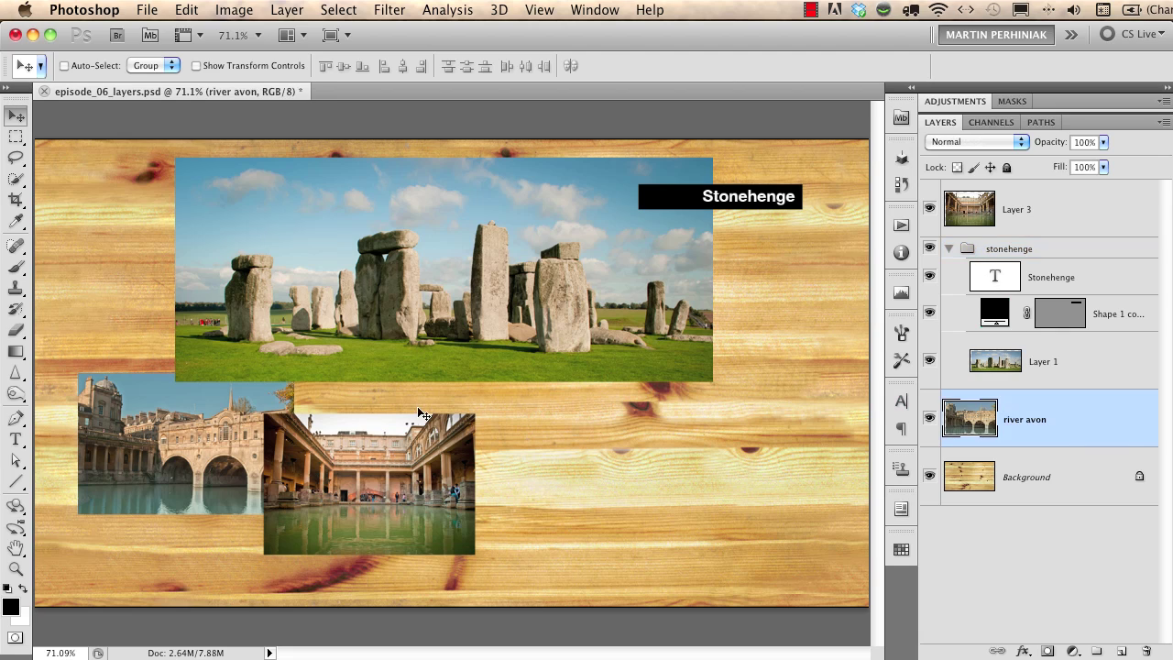
left_click_drag(232, 451, 621, 462)
left_click_drag(693, 414, 686, 415)
left_click(1019, 231)
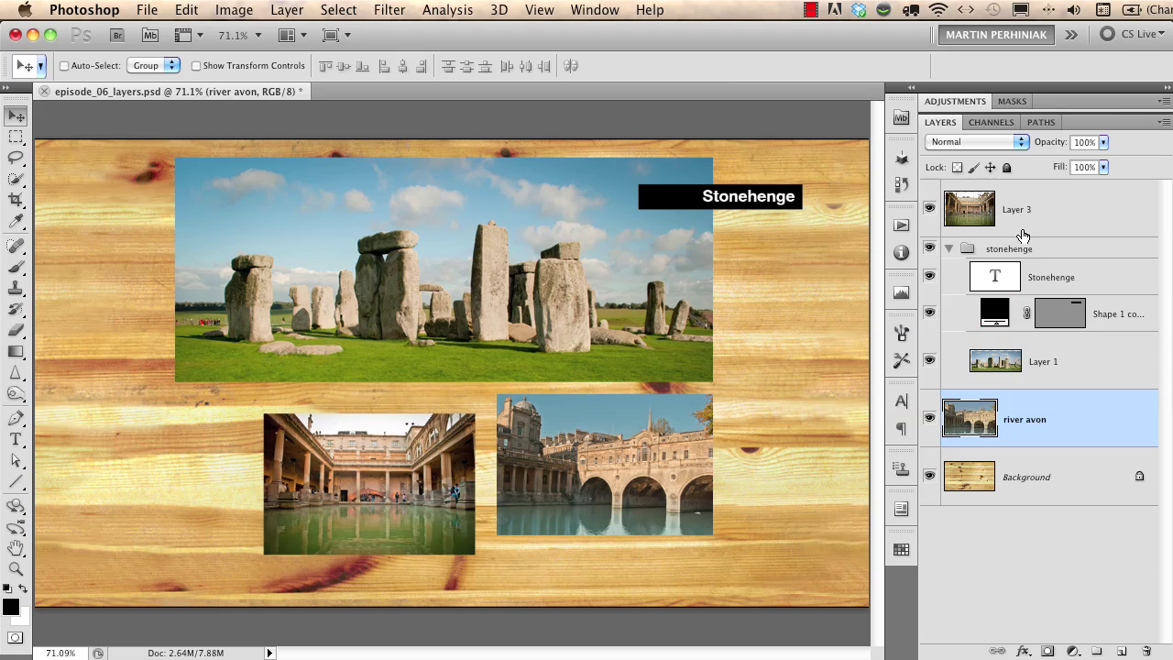
left_click_drag(304, 530, 214, 510)
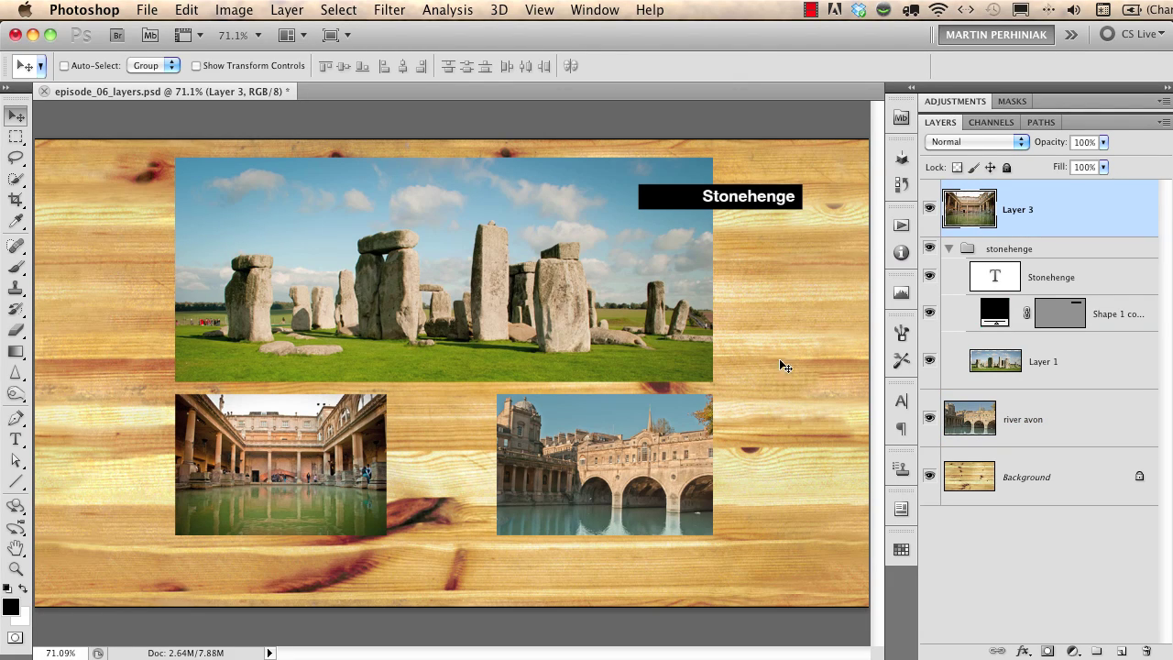
Step: Duplicate the Stonehenge text and its black shape twice above Layer 3, placing one label over each lower photo's outer bottom corner
left_click(1114, 281)
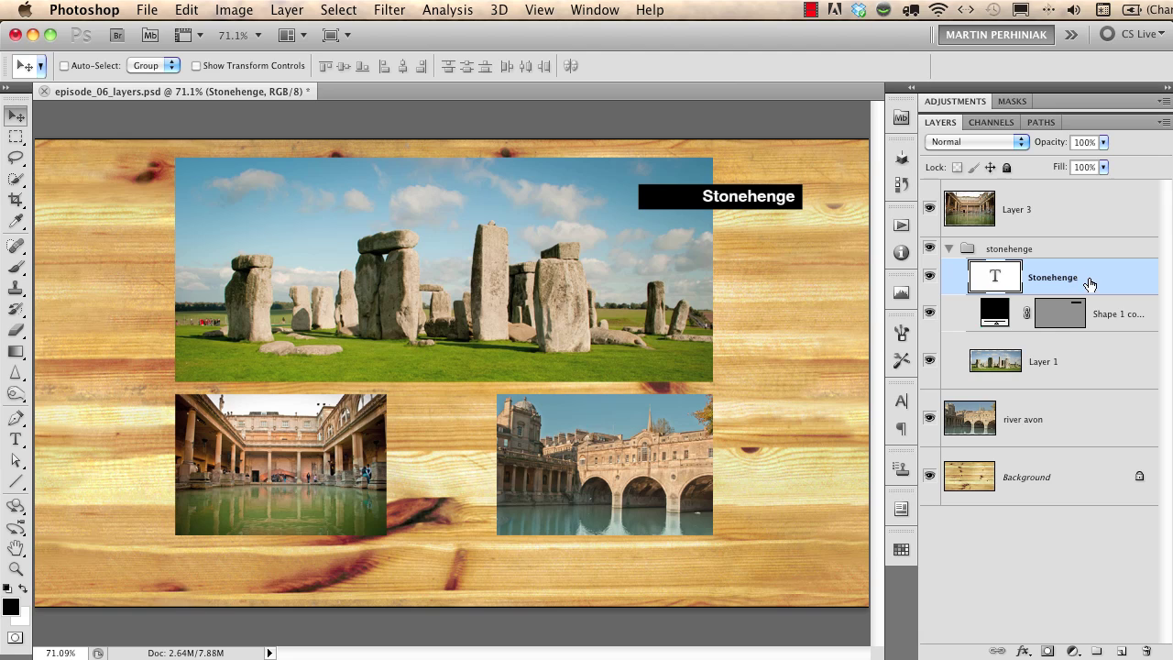
left_click(1116, 313, "shift")
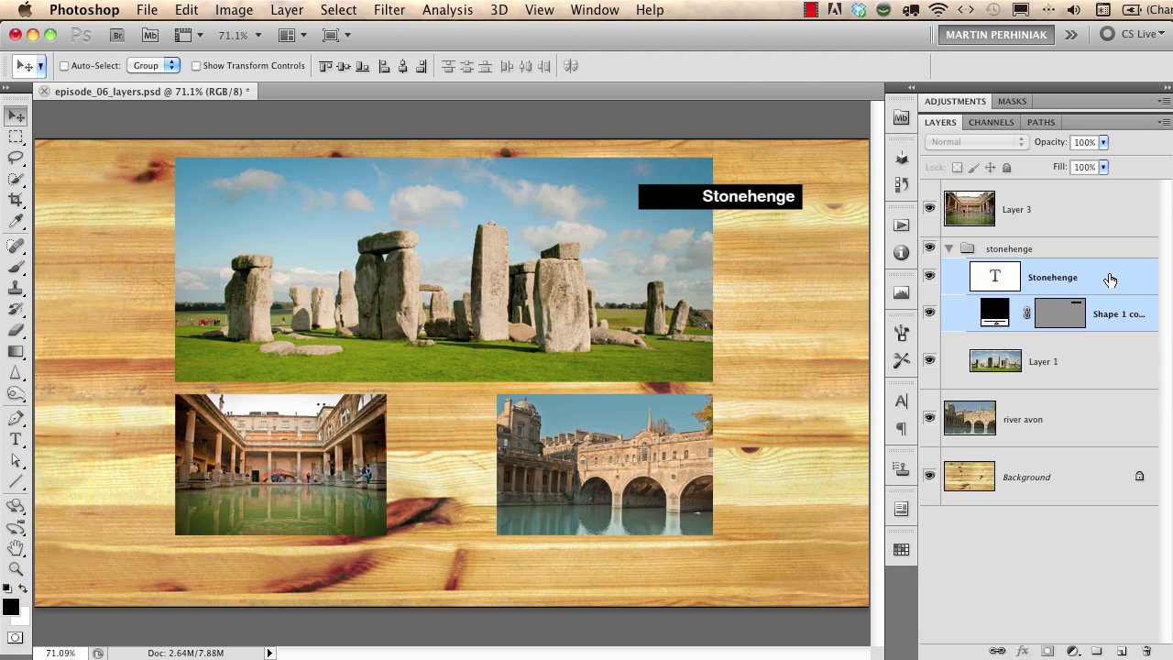
left_click_drag(1110, 281, 1086, 198)
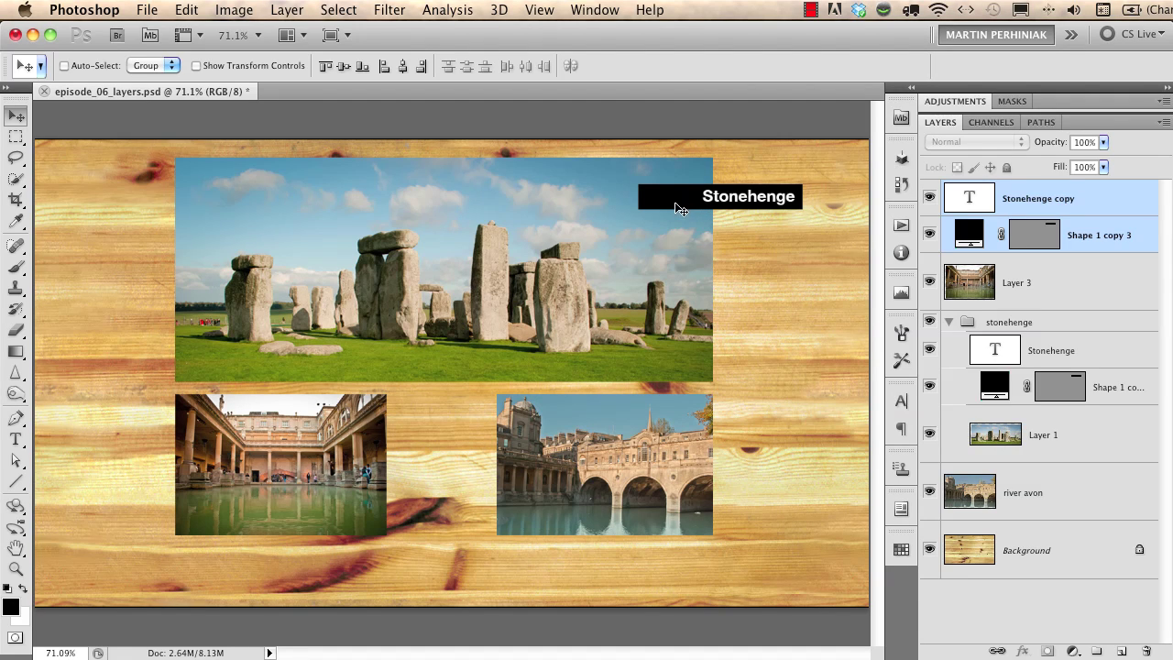
left_click_drag(689, 207, 739, 517)
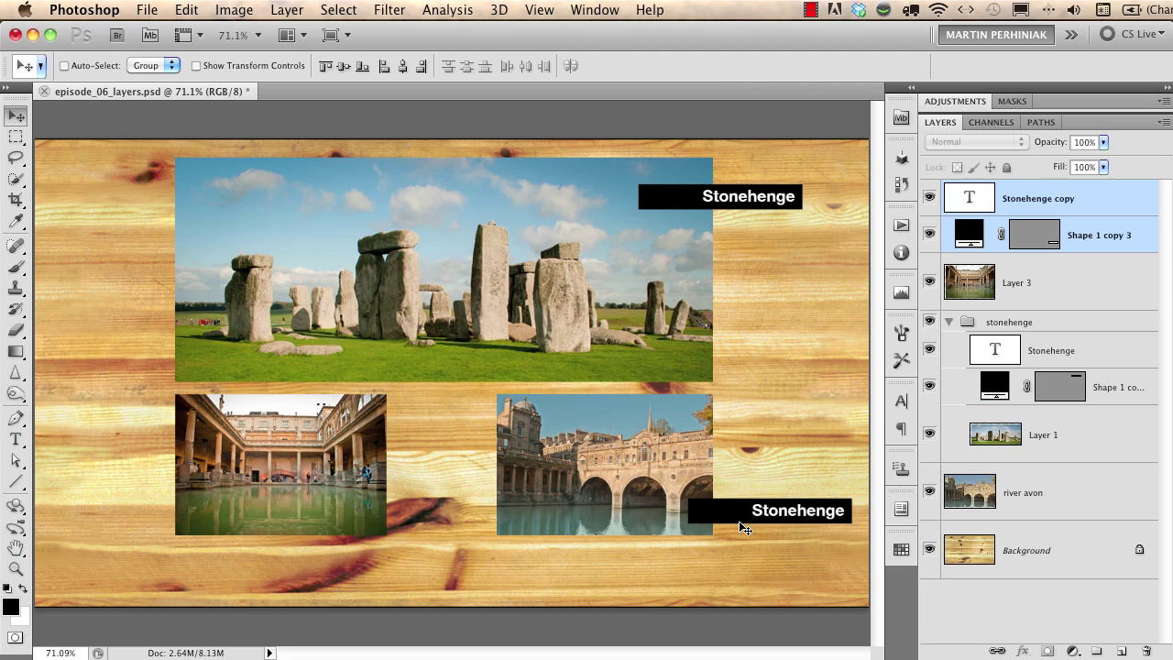
left_click_drag(750, 524, 161, 521)
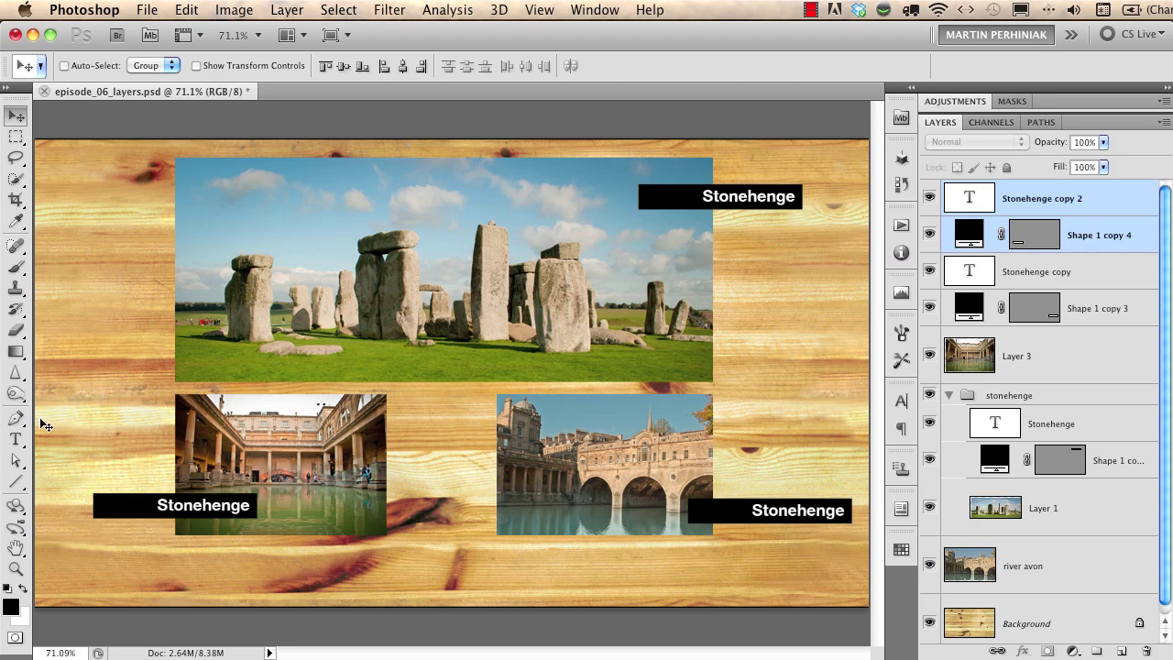
Step: Change the label text on the lower-left bath photo to "Roman bath"
left_click(14, 441)
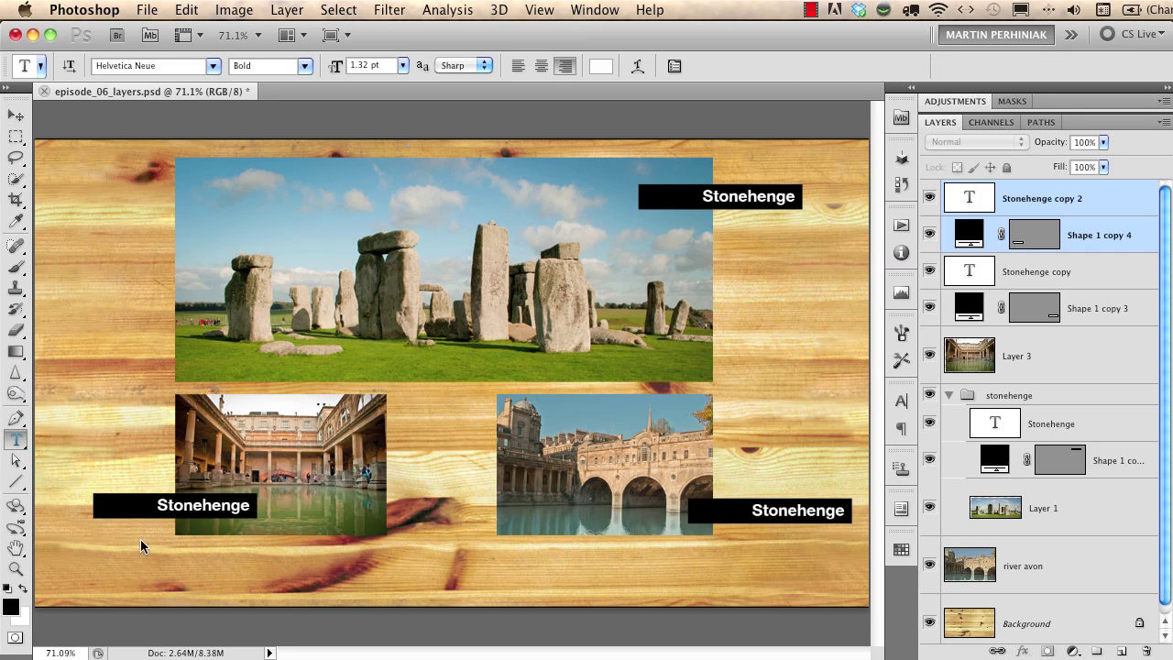
double_click(204, 509)
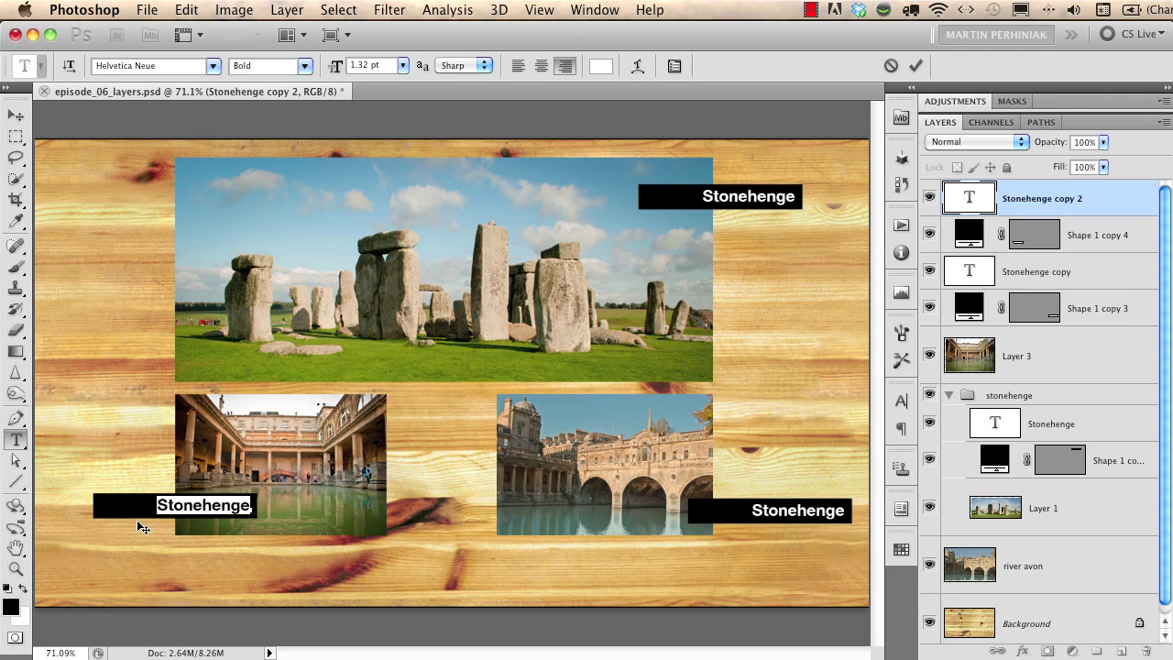
type("Roma")
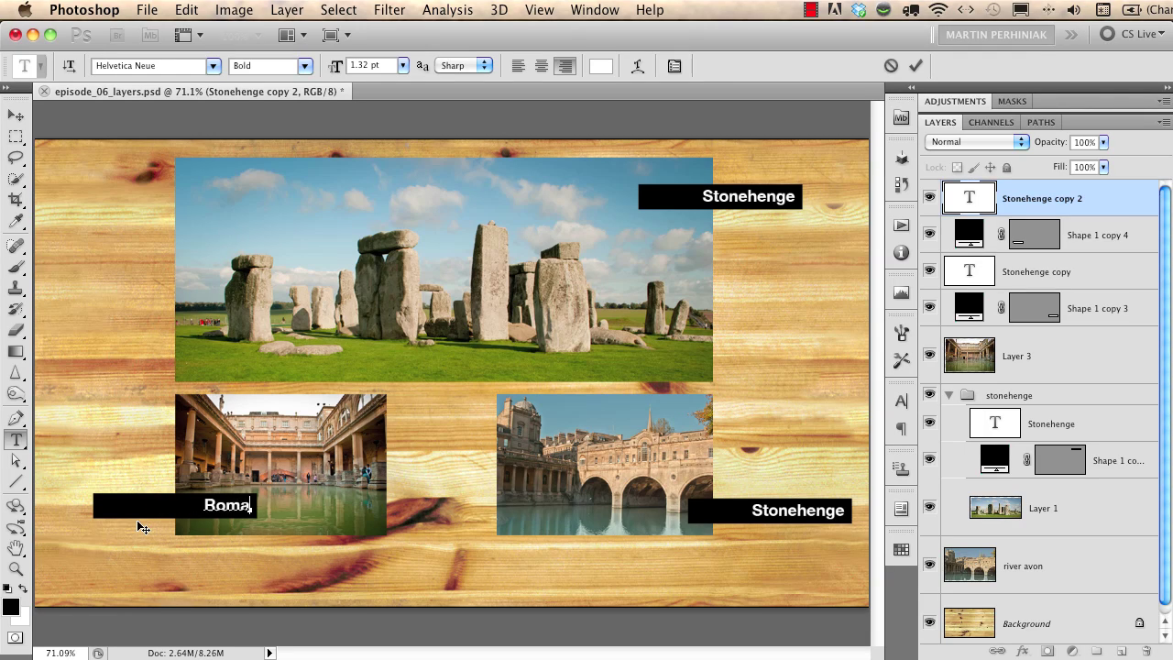
type("n bath")
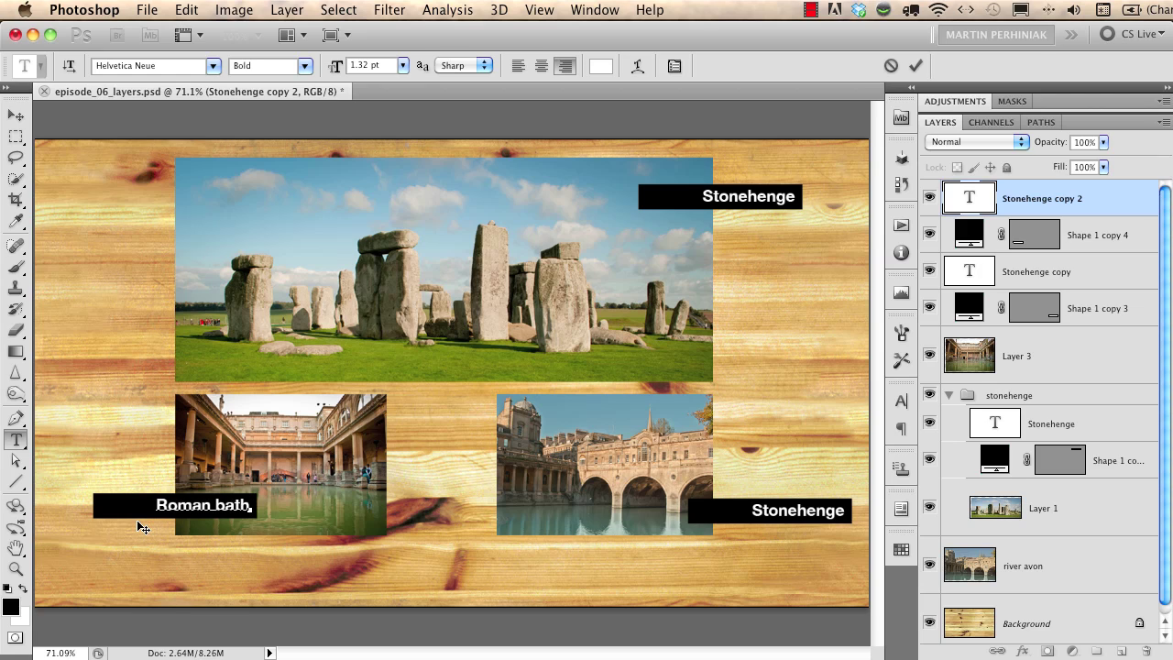
key("super+Return")
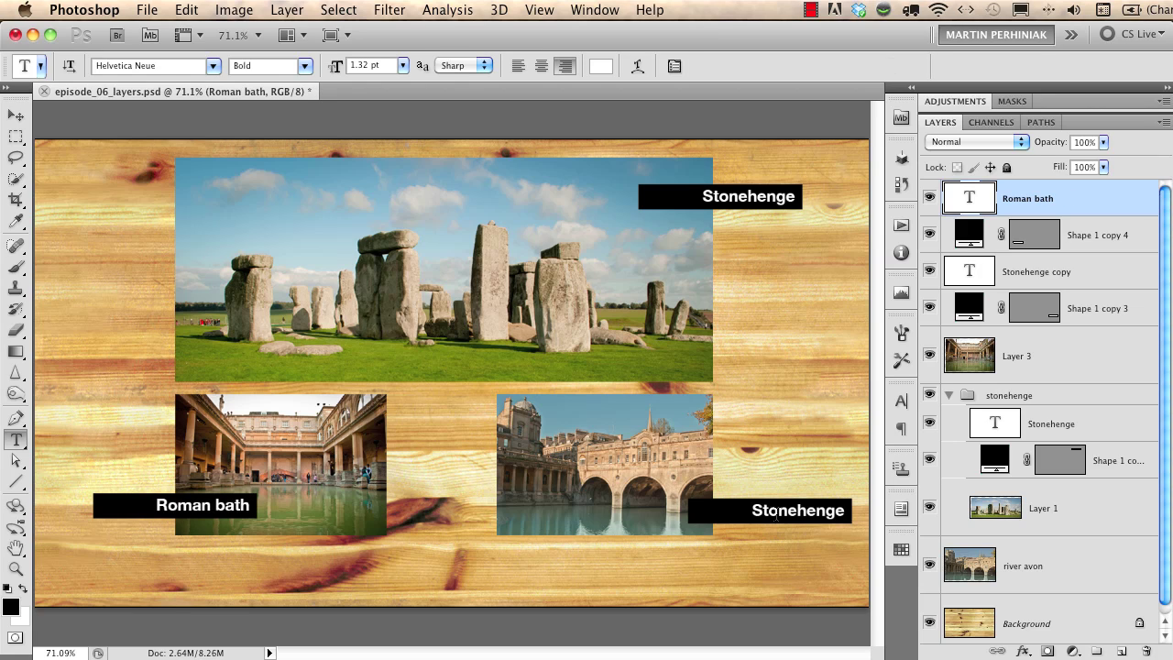
Step: Change the label text on the lower-right bridge photo to "River Avon"
double_click(776, 516)
type("Riv")
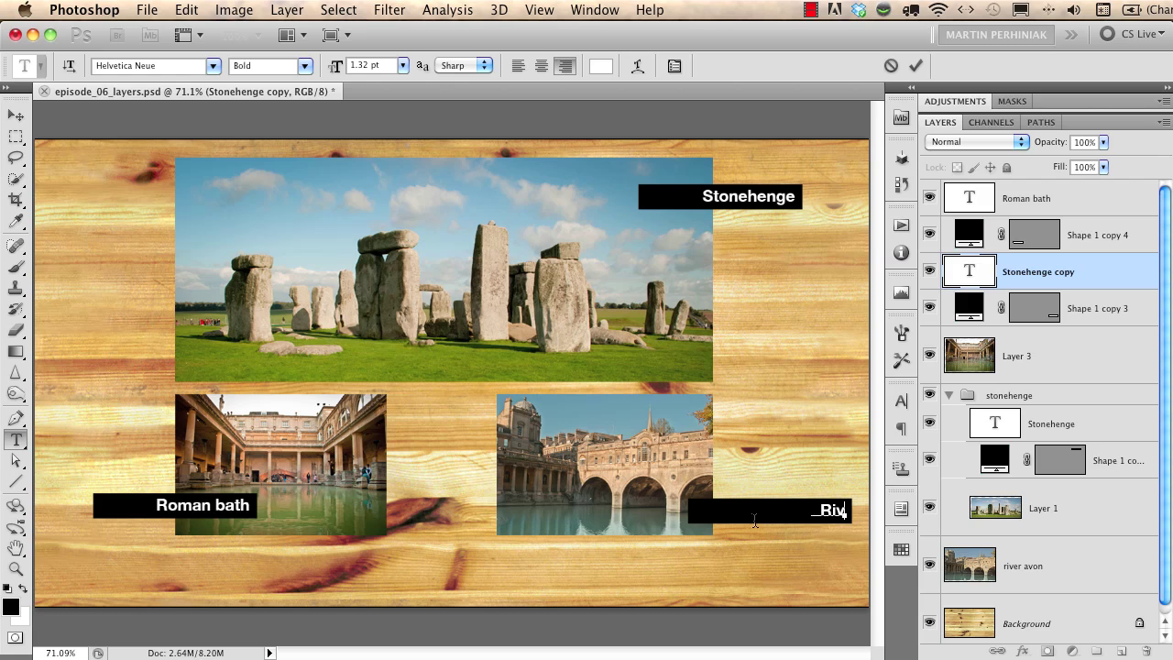
type("er Avon")
key("super+Return")
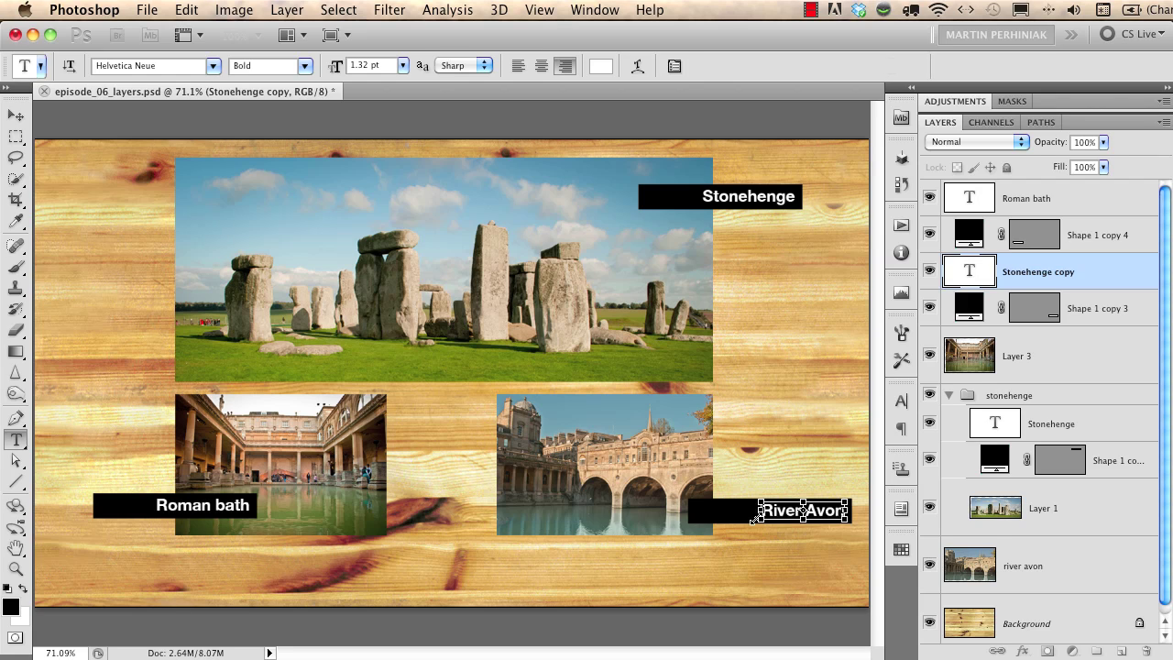
Step: Group the River Avon text, its black shape Shape 1 copy 3 and the river avon photo, naming the group "river avon"
key("v")
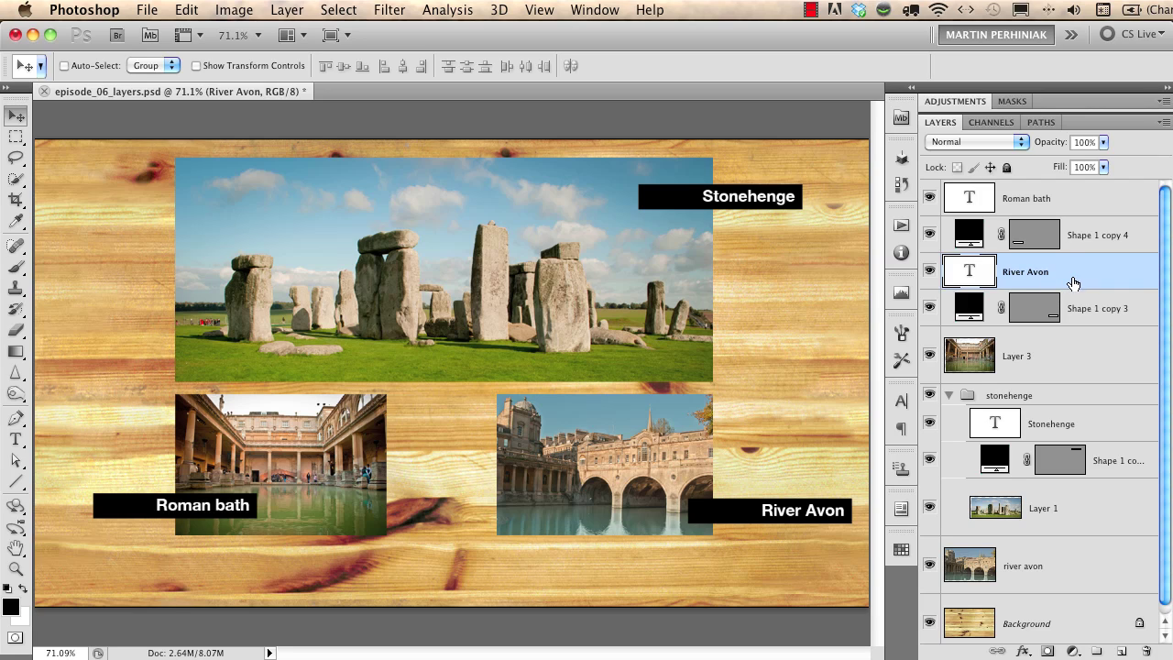
left_click(1098, 319, "shift")
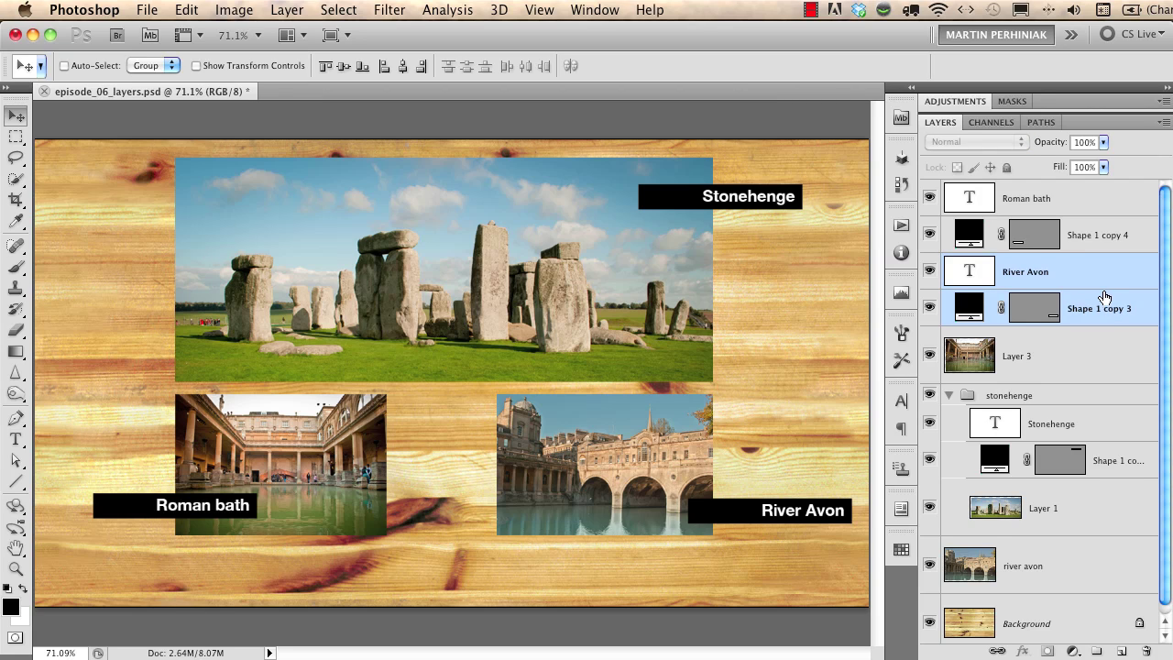
left_click(1054, 563, "super")
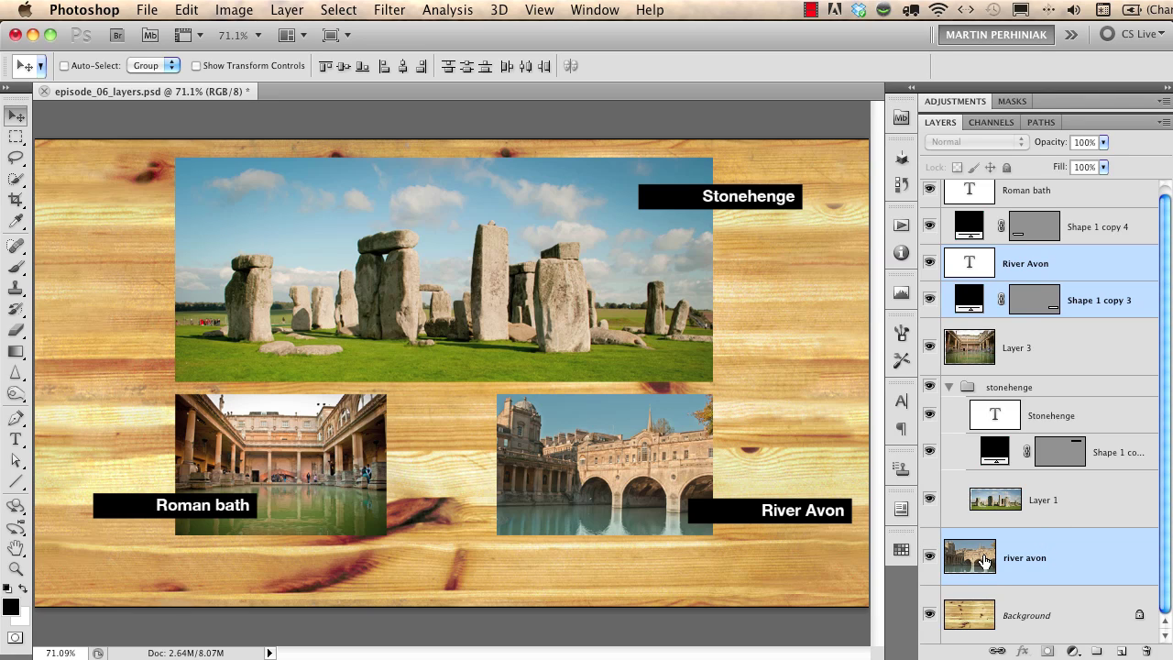
key("super+g")
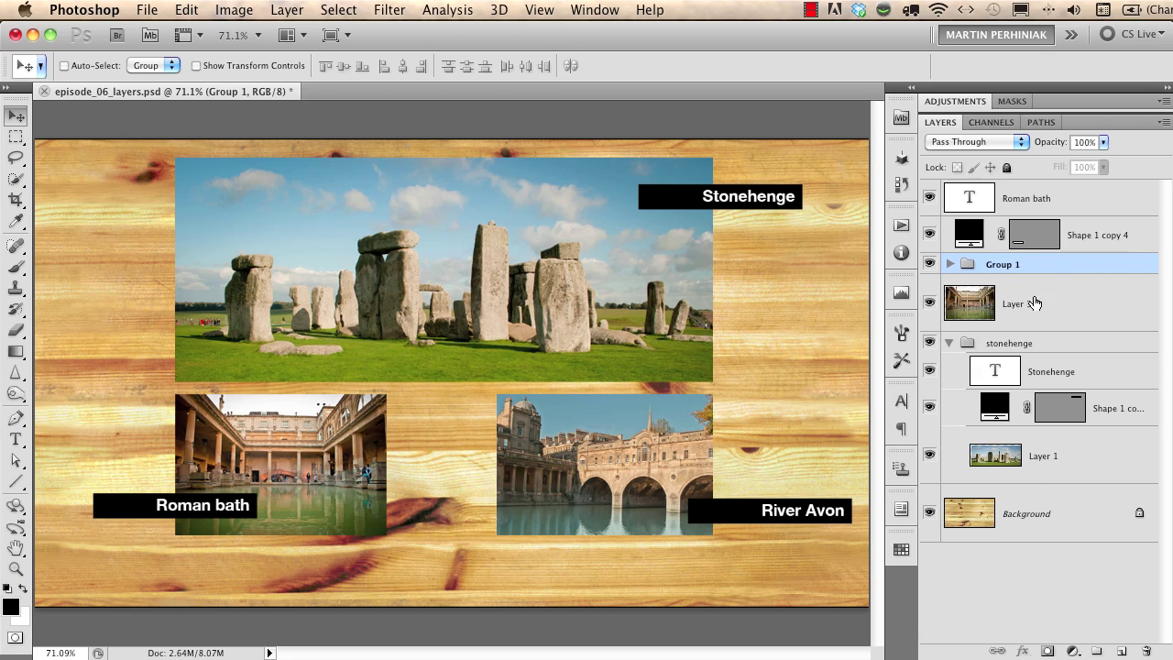
double_click(1005, 265)
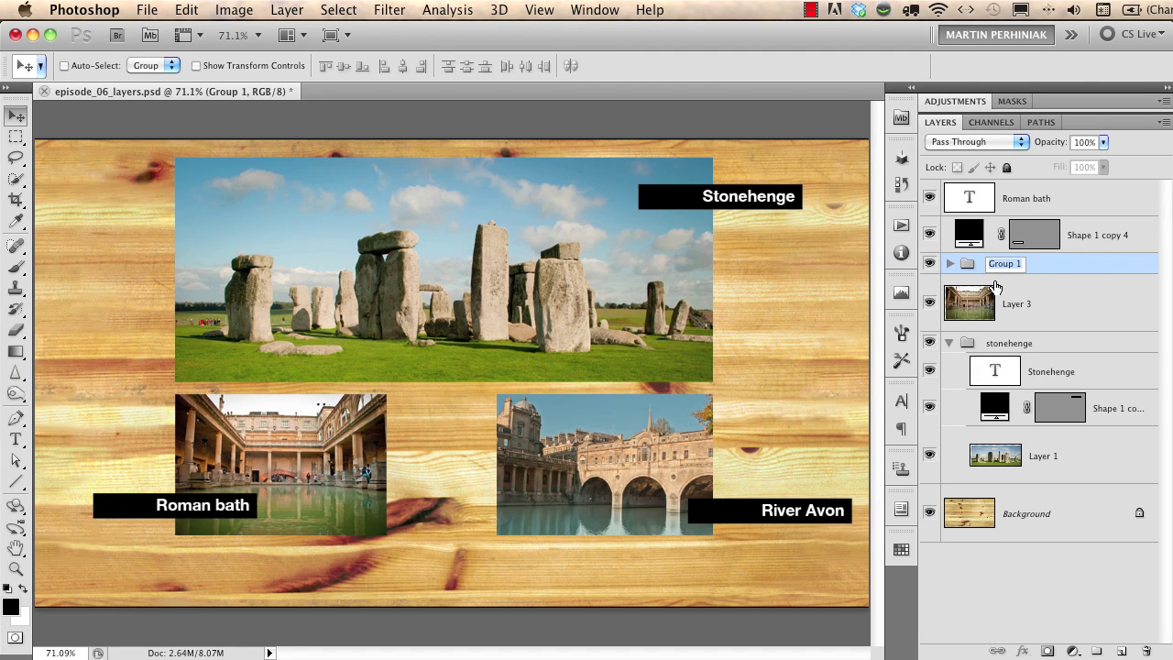
type("river avon")
key("Return")
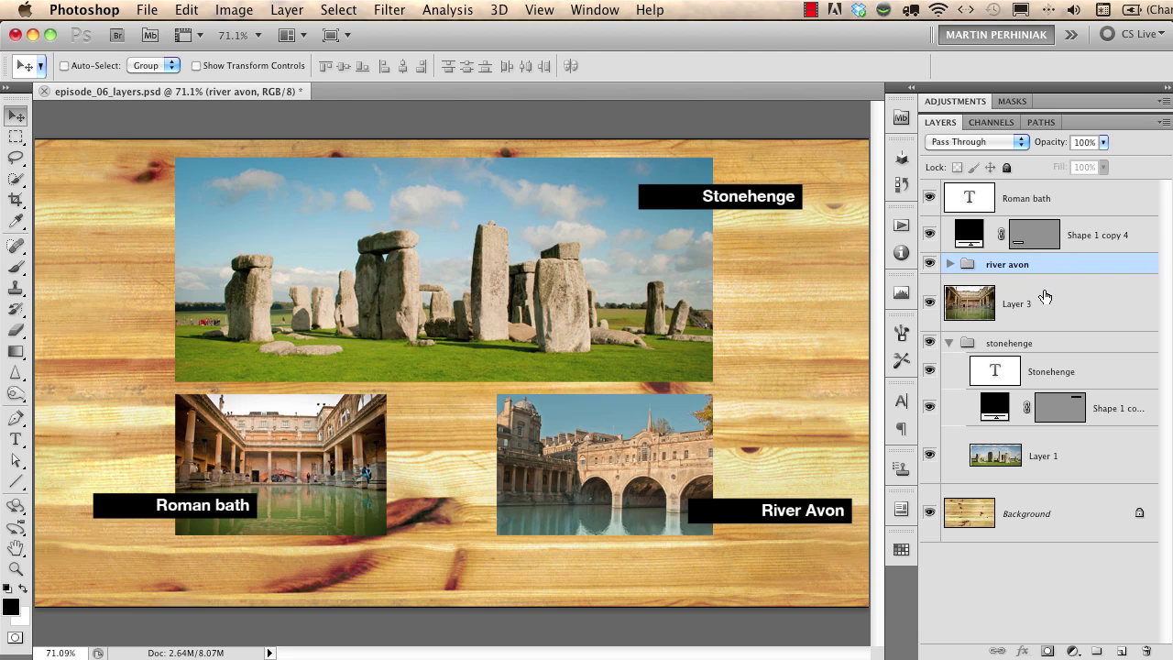
Step: Group Layer 3 with the Roman bath text and its black shape Shape 1 copy 4, naming the group "roman bath"
left_click(1039, 320)
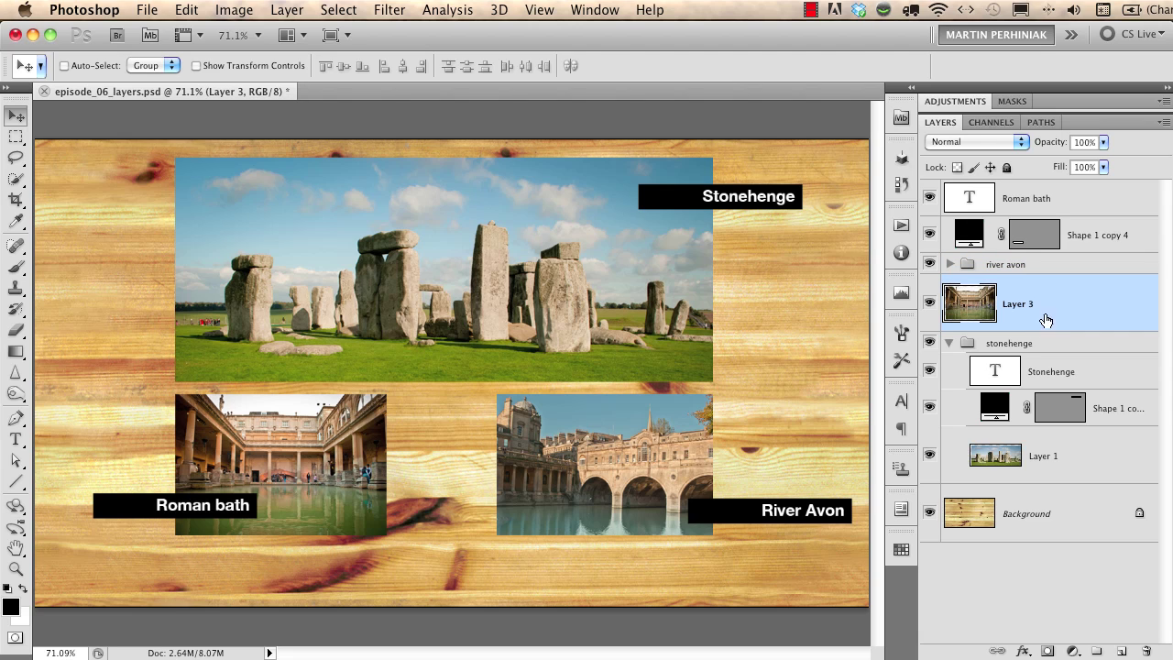
left_click(1096, 237, "super")
left_click(1068, 199, "super")
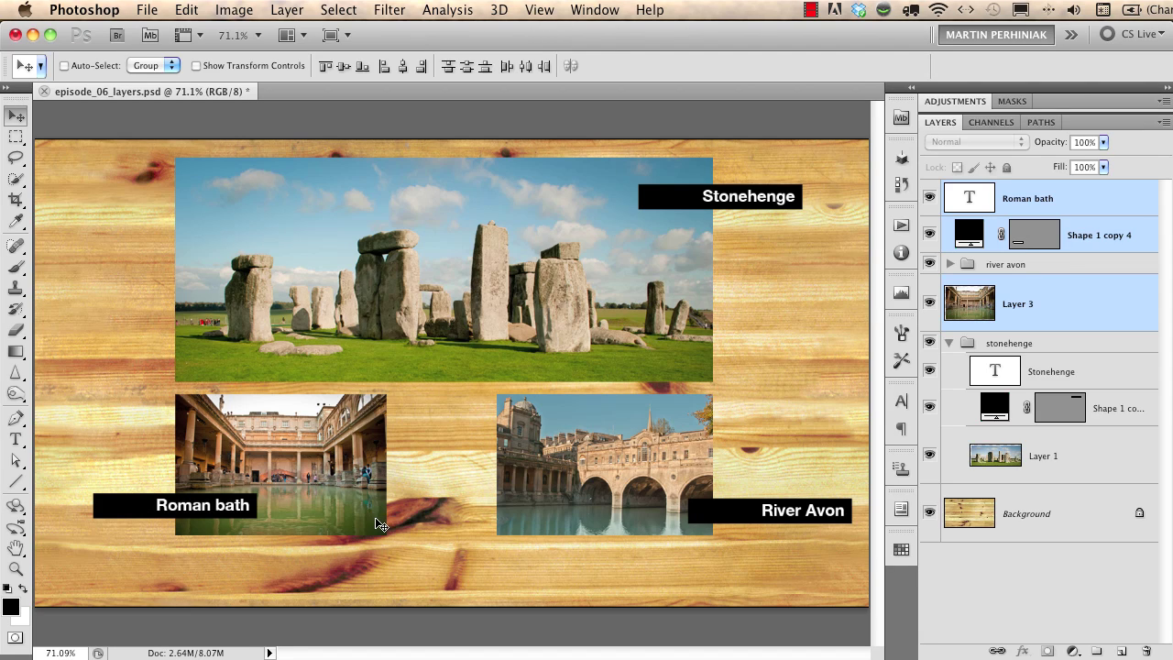
key("super+g")
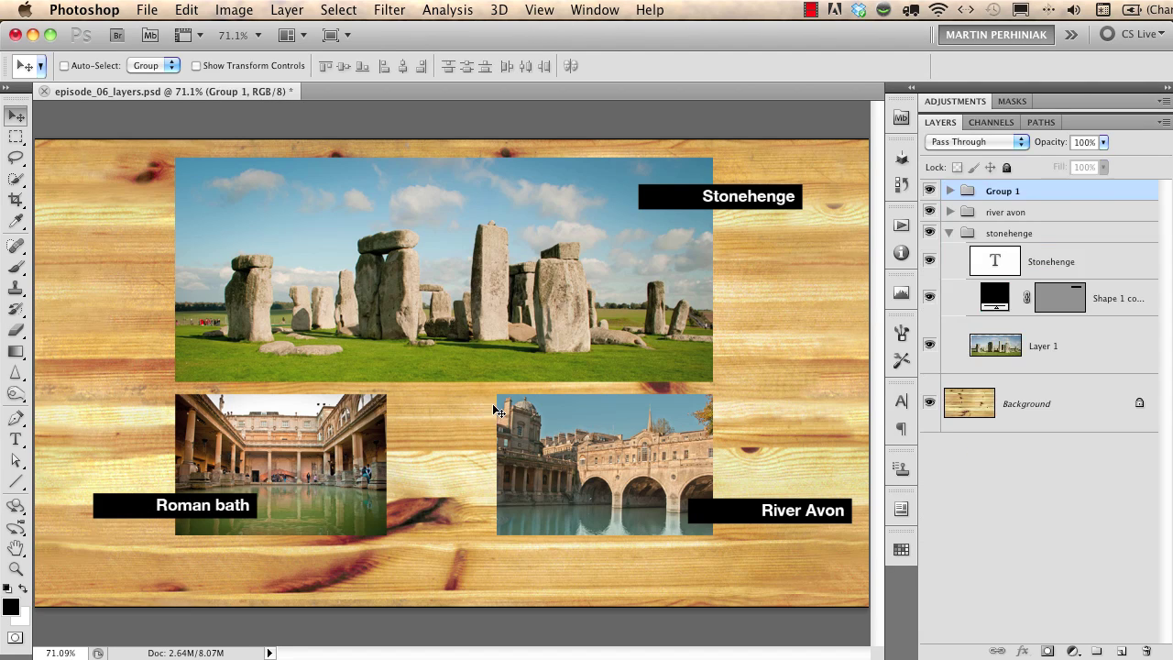
double_click(1001, 192)
type("roman bath")
key("Return")
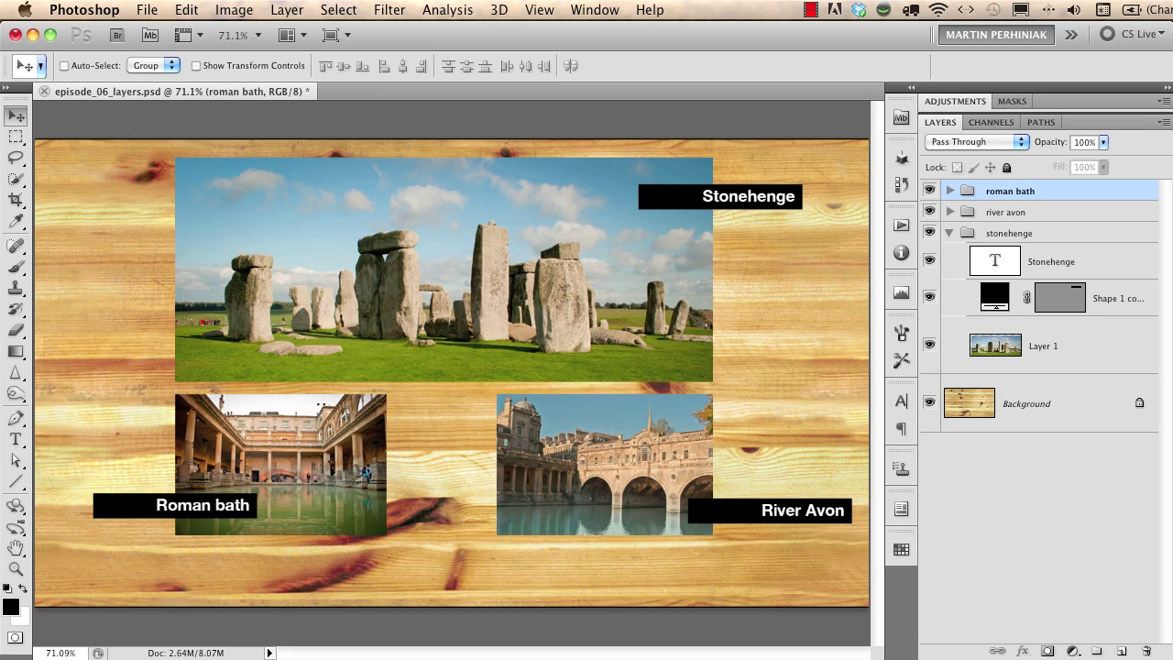
Step: Collapse the stonehenge group and briefly expand the roman bath group to examine its layers
left_click(949, 233)
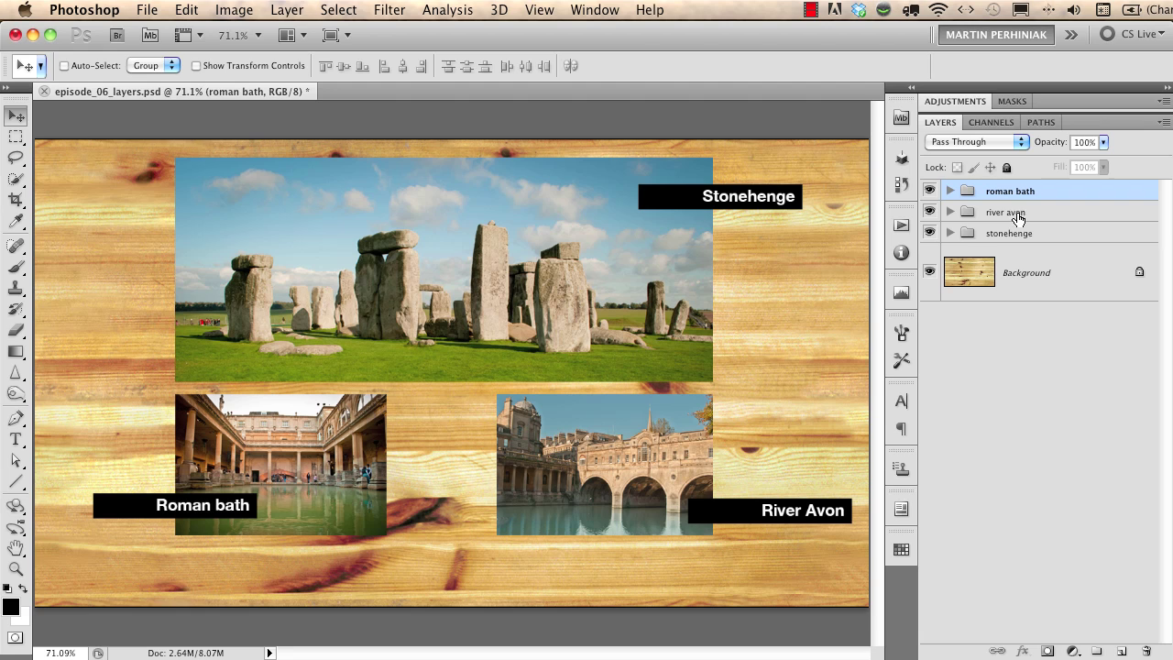
mouse_move(321, 459)
left_mouse_down()
mouse_move(376, 465)
mouse_move(343, 477)
mouse_move(322, 458)
left_mouse_up()
left_click(949, 192)
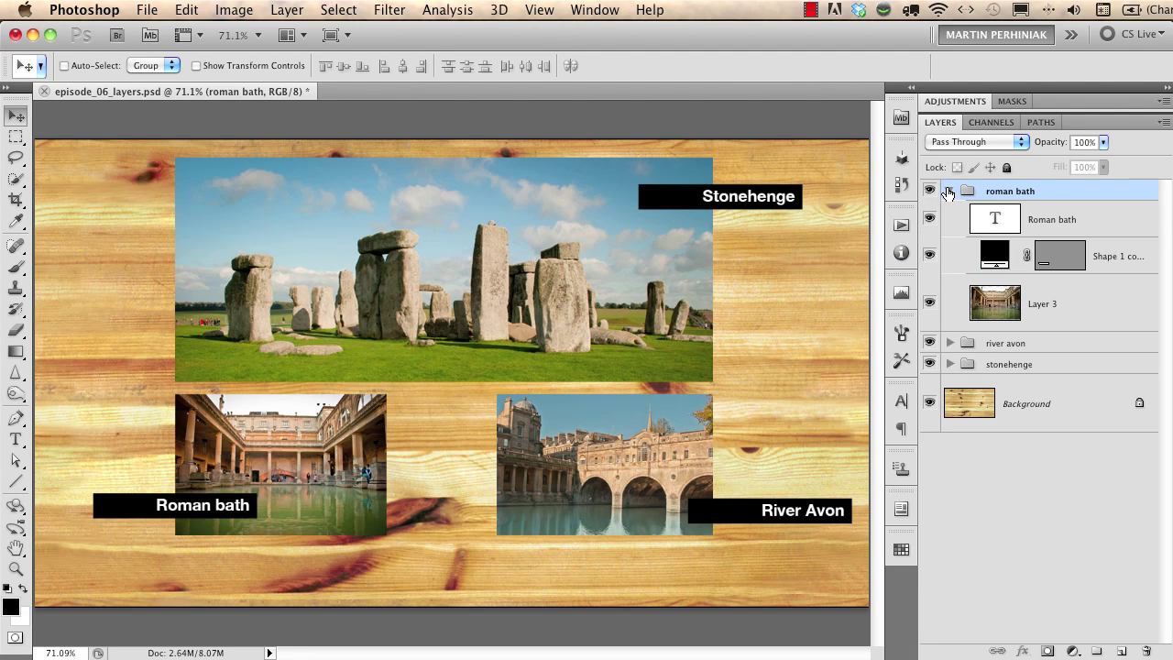
left_click(948, 192)
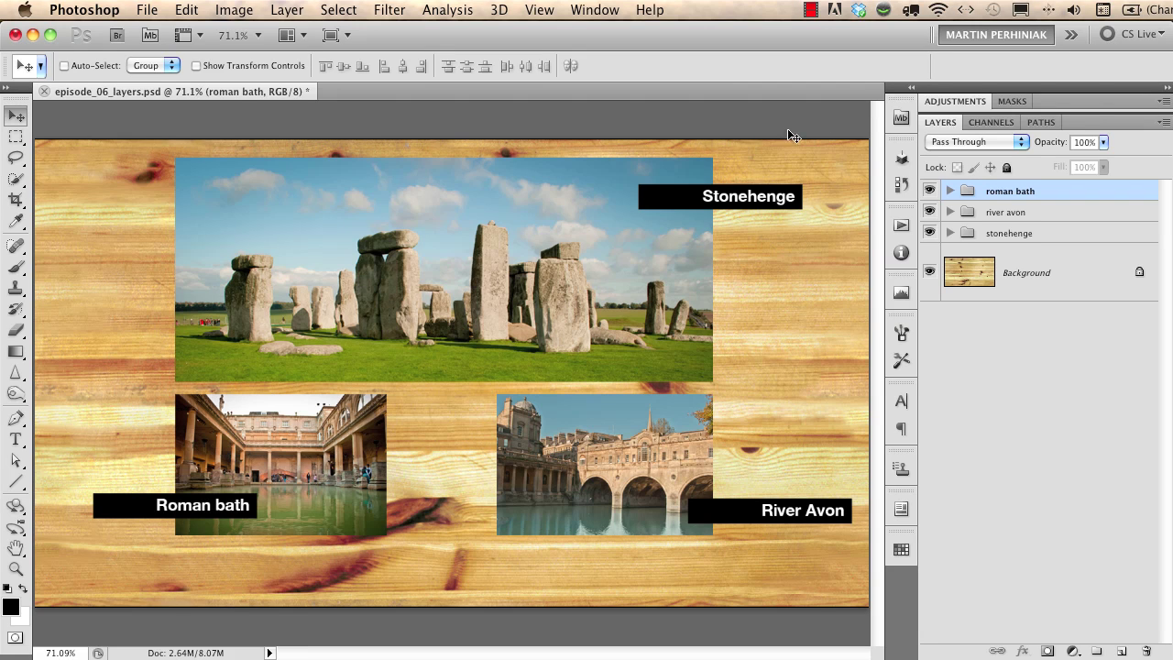
Step: Add a Stroke layer style to the Stonehenge photo, Layer 1, inside the stonehenge group, and show the stroke settings
left_click(949, 233)
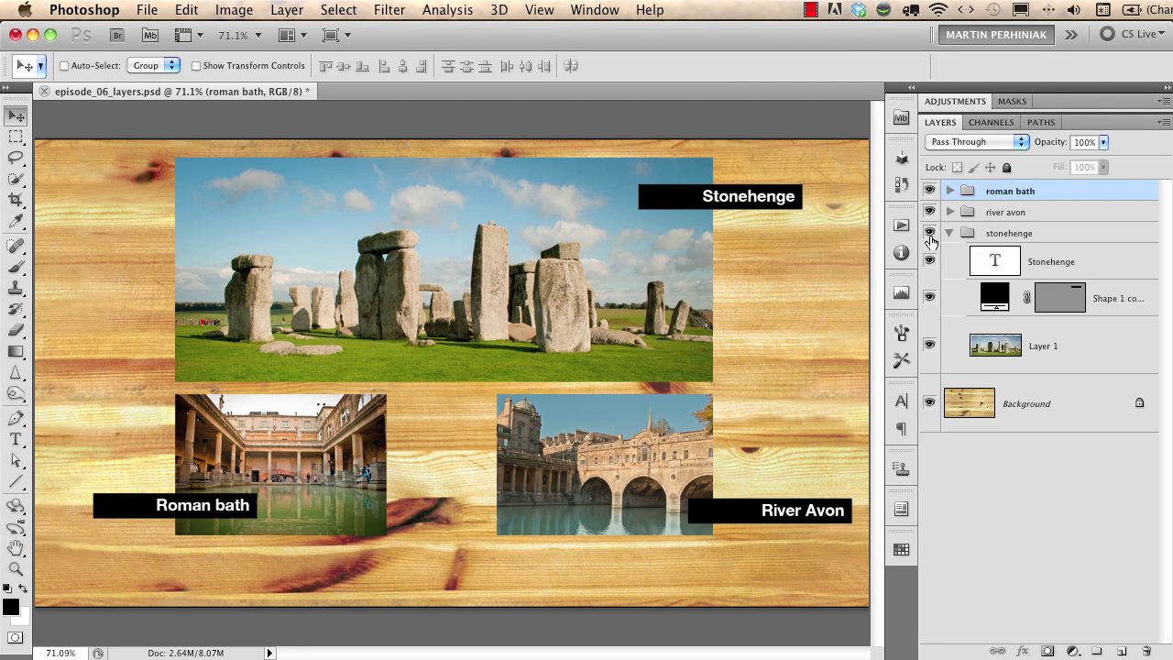
left_click(1078, 347)
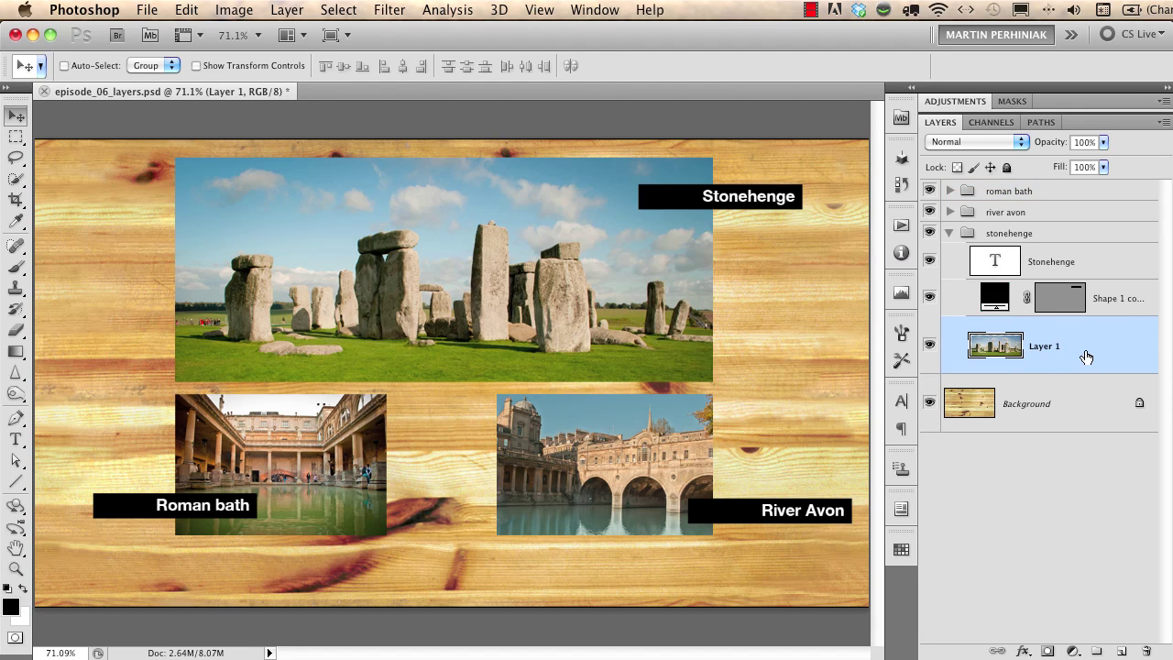
double_click(1099, 349)
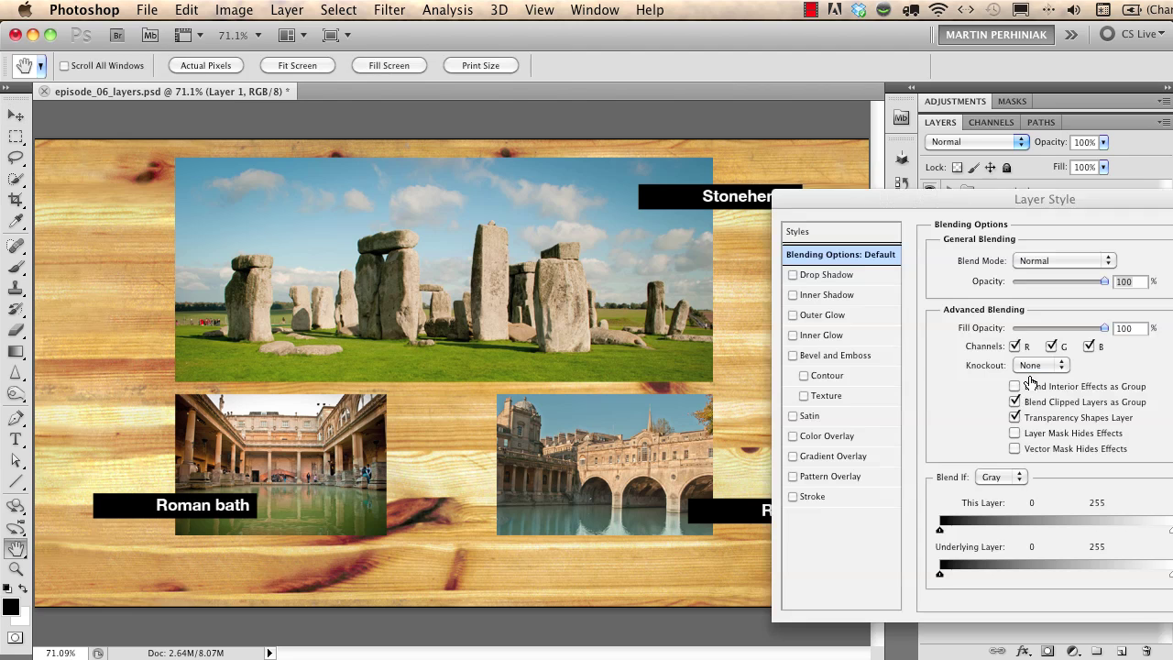
left_click_drag(1032, 203, 851, 161)
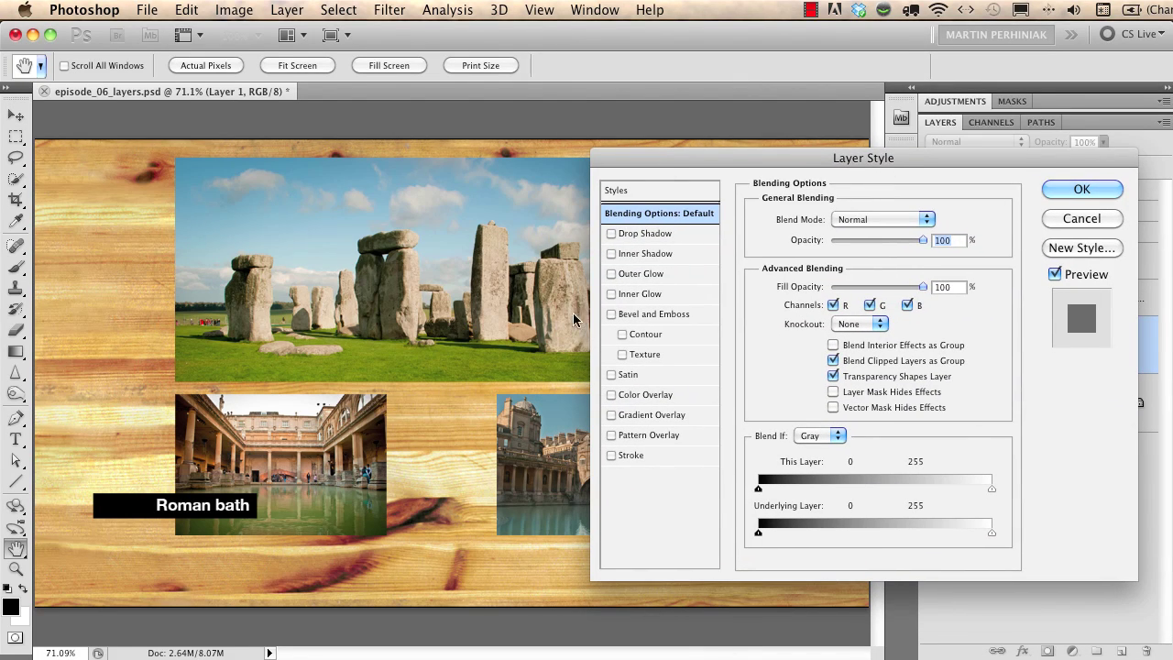
left_click(619, 455)
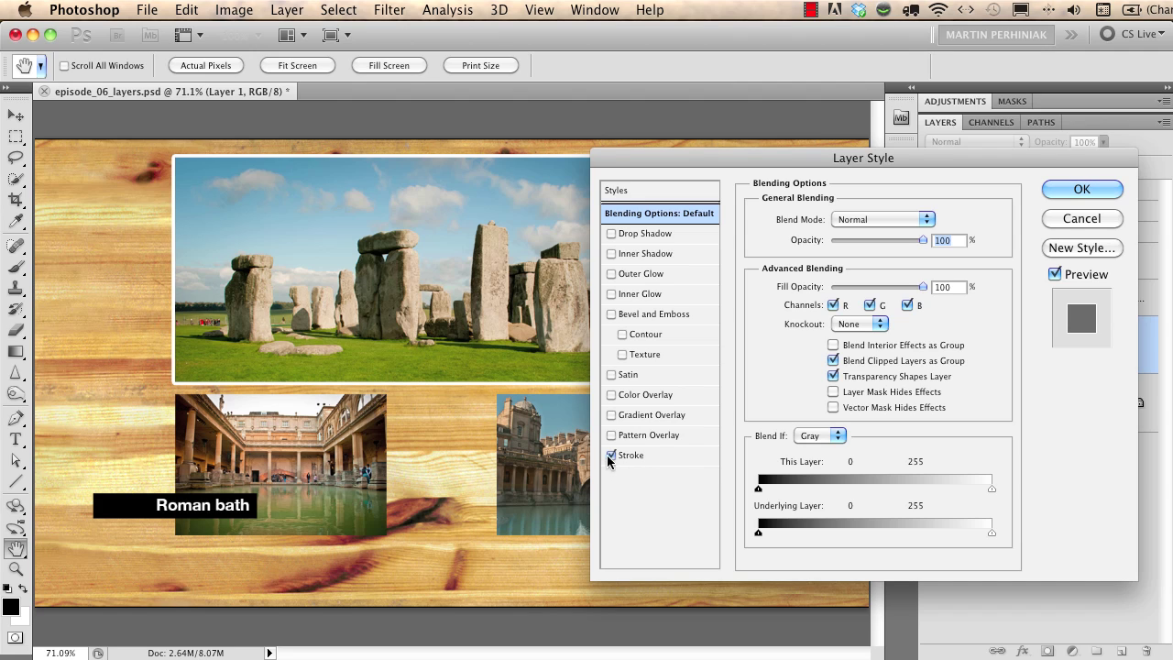
left_click(638, 458)
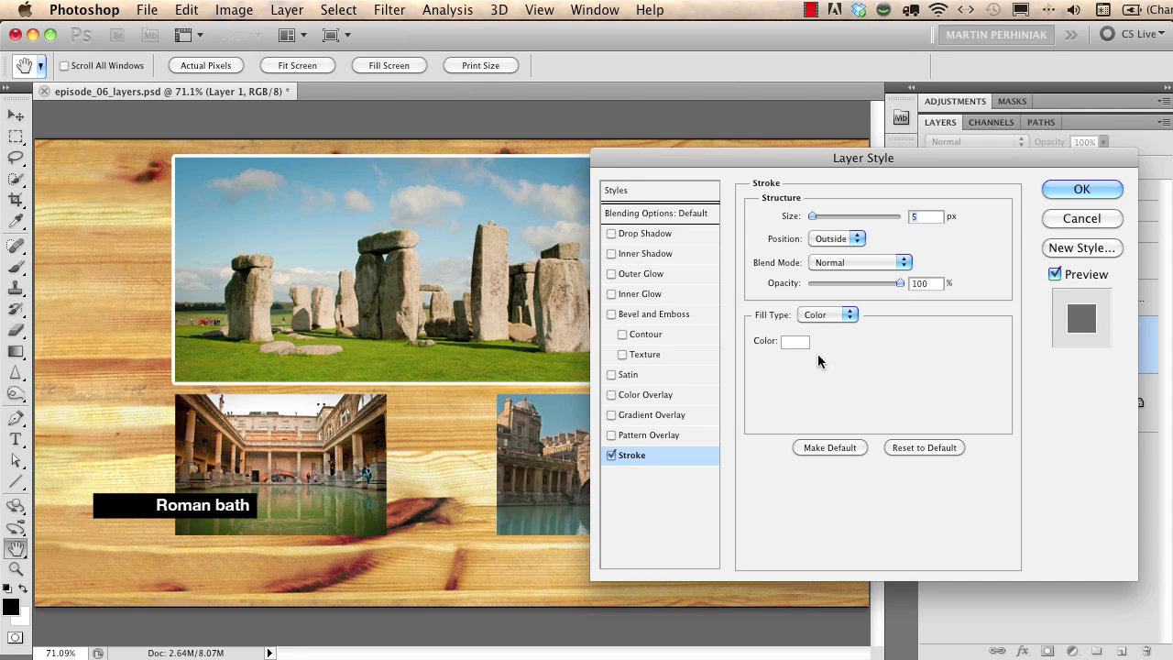
Step: Set the stroke's position to Inside and its size to 9 px
left_click(851, 239)
left_click(838, 240)
left_click(838, 239)
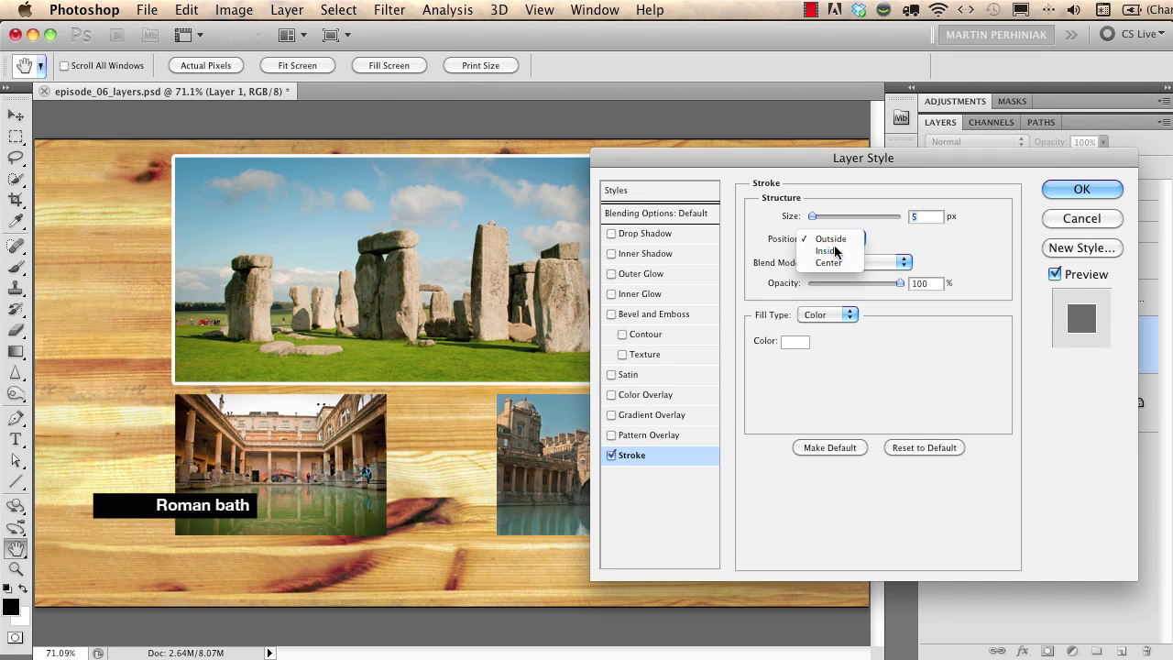
left_click(830, 252)
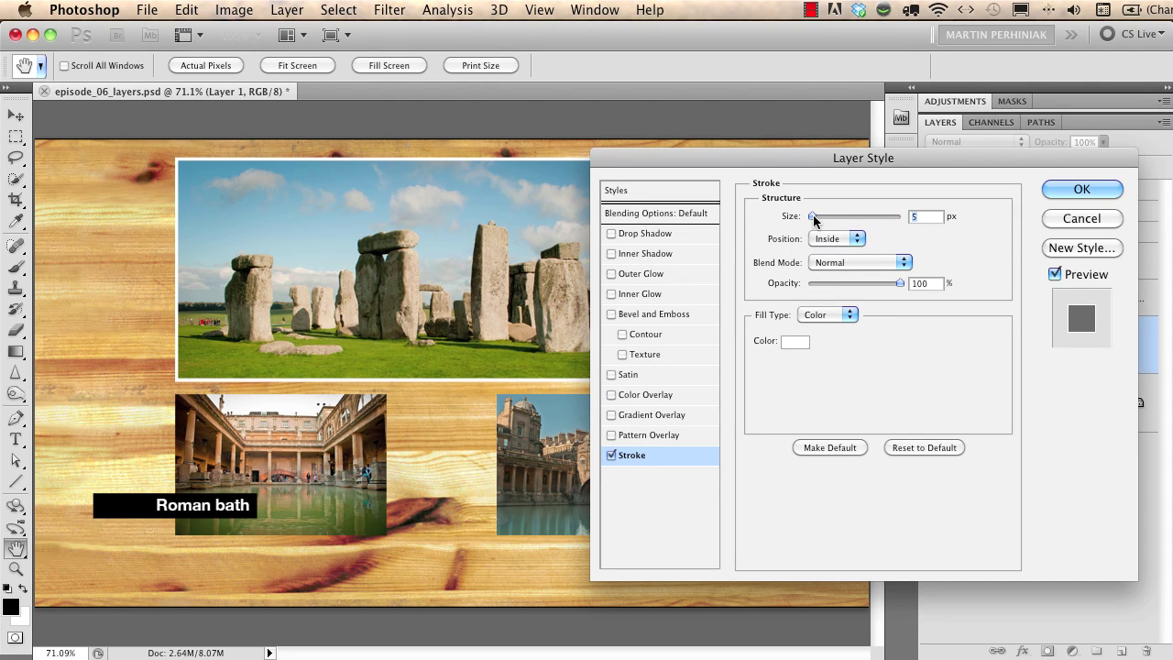
left_click_drag(812, 216, 816, 216)
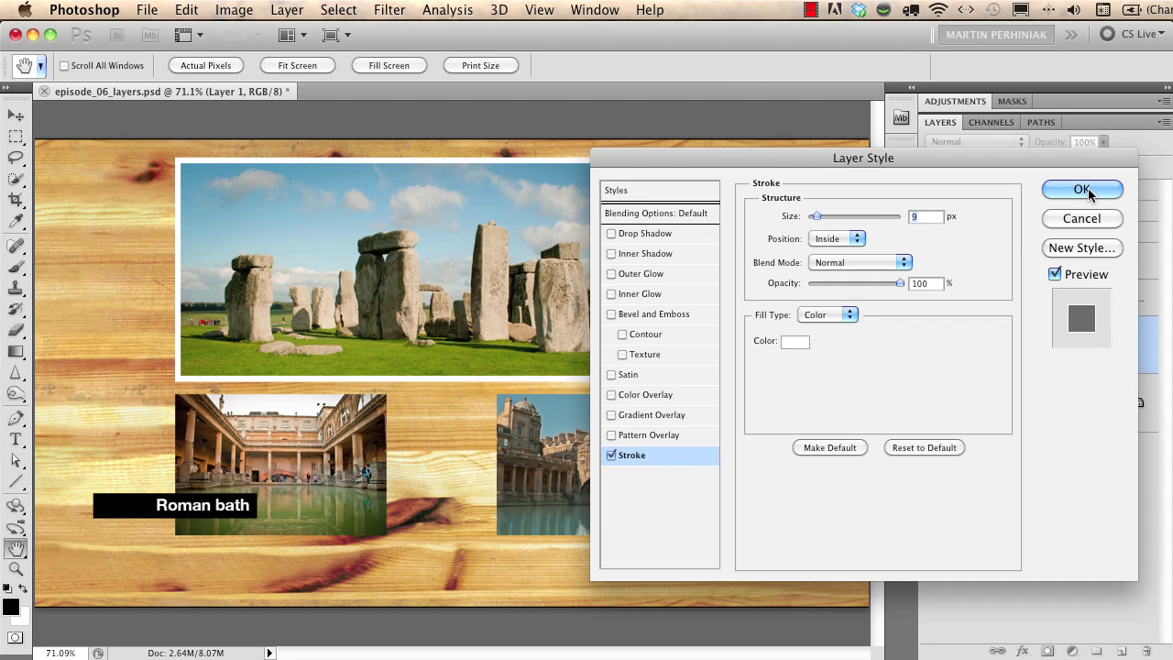
Step: Add a drop shadow to Layer 1, shift it to a -63° angle and 2 px distance, and apply the layer style
mouse_move(1003, 153)
left_mouse_down()
mouse_move(814, 336)
mouse_move(752, 471)
mouse_move(999, 147)
left_mouse_up()
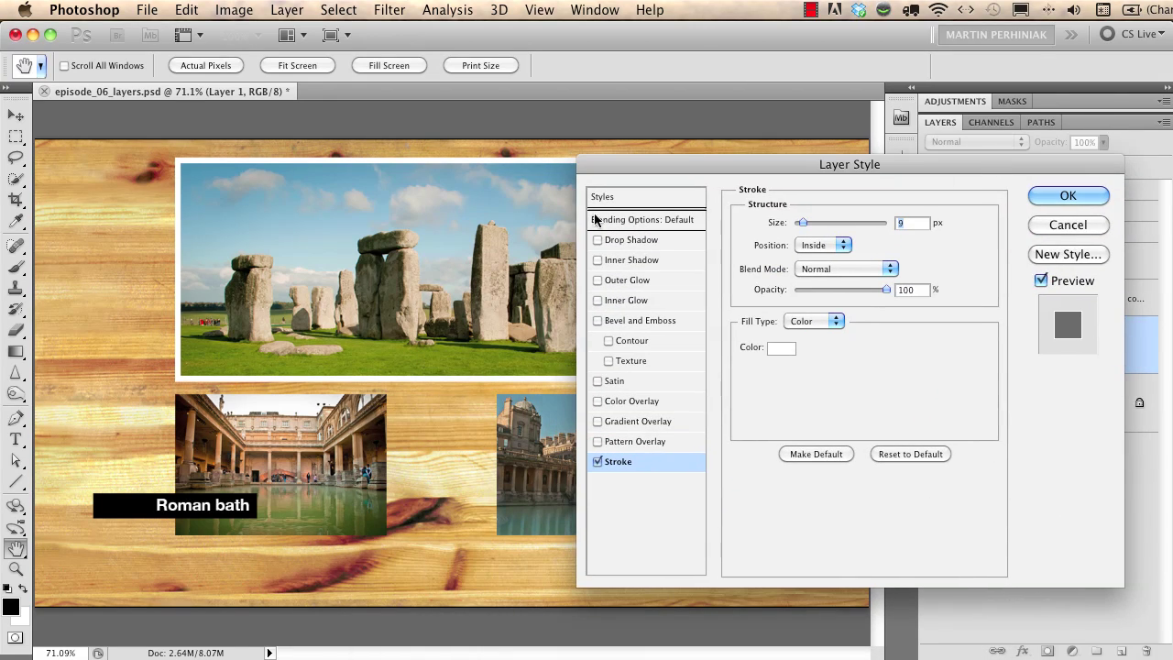
left_click(597, 242)
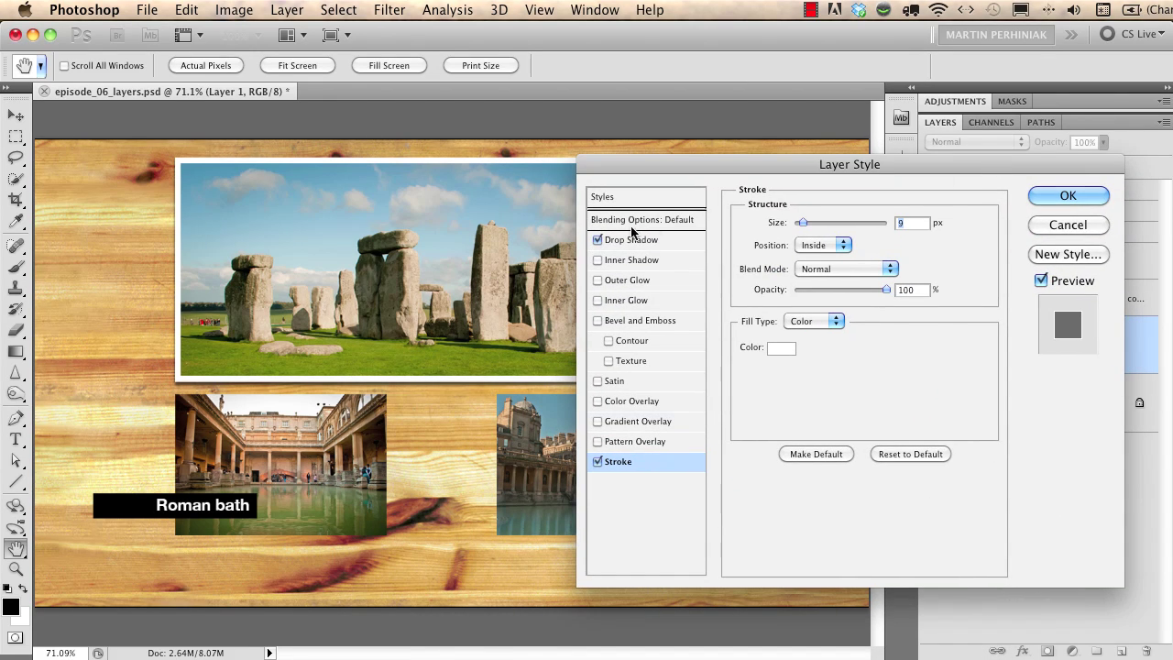
left_click(635, 240)
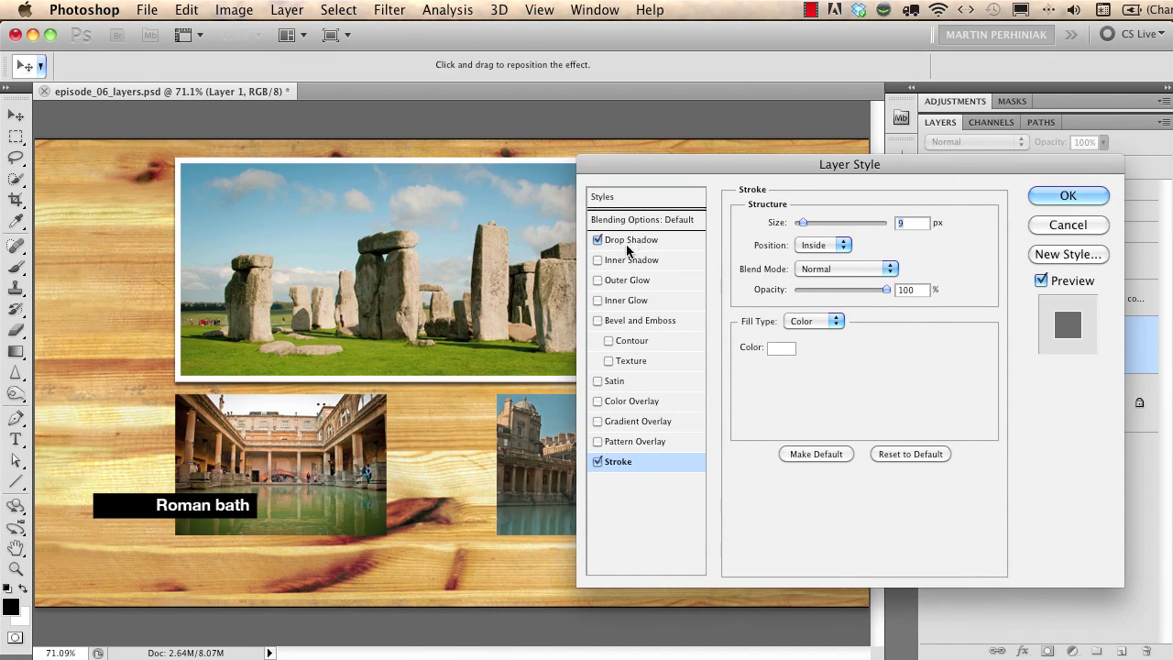
left_click_drag(669, 163, 820, 194)
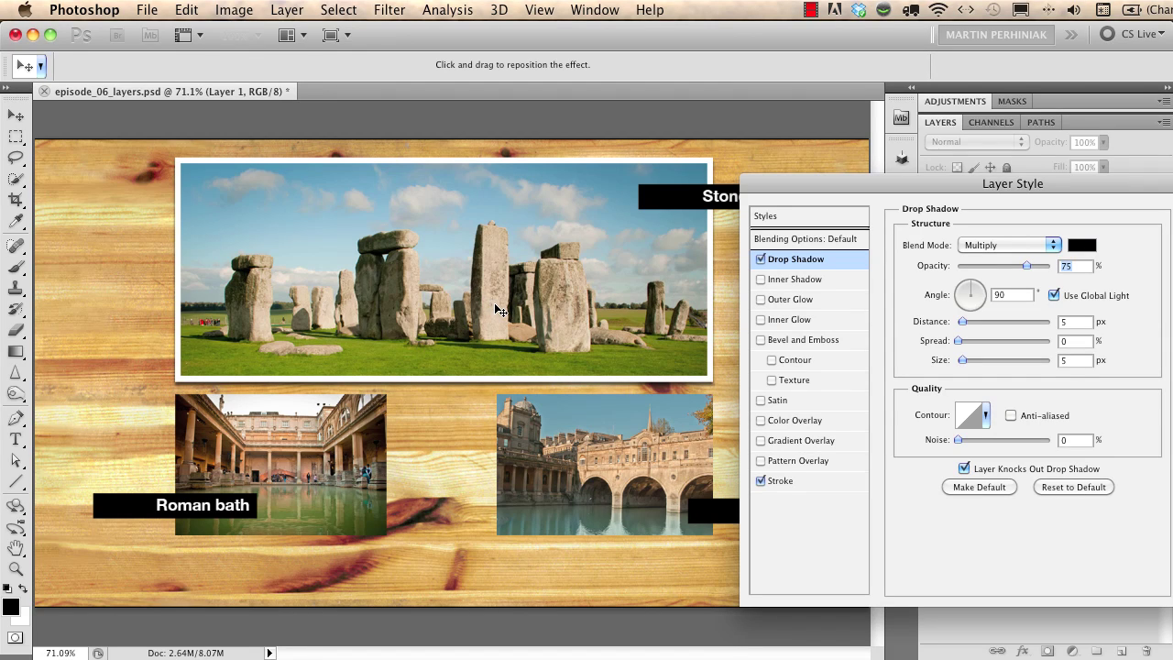
mouse_move(501, 310)
left_mouse_down()
mouse_move(486, 302)
mouse_move(500, 286)
mouse_move(527, 298)
mouse_move(472, 303)
mouse_move(495, 303)
left_mouse_up()
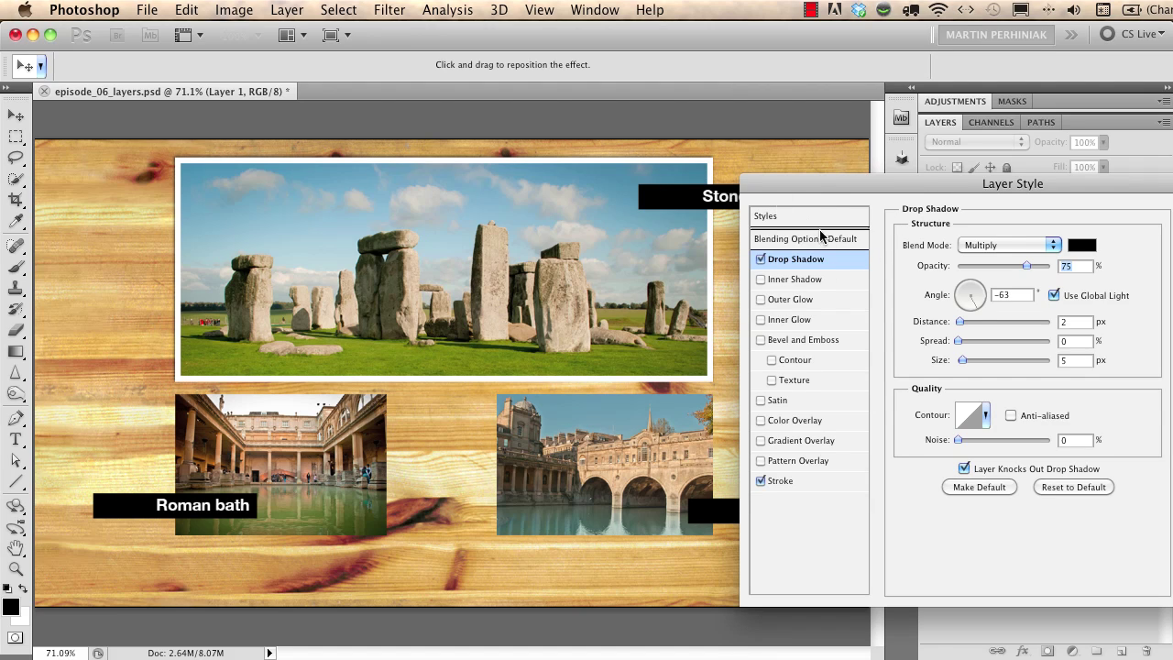
left_click_drag(999, 202, 688, 197)
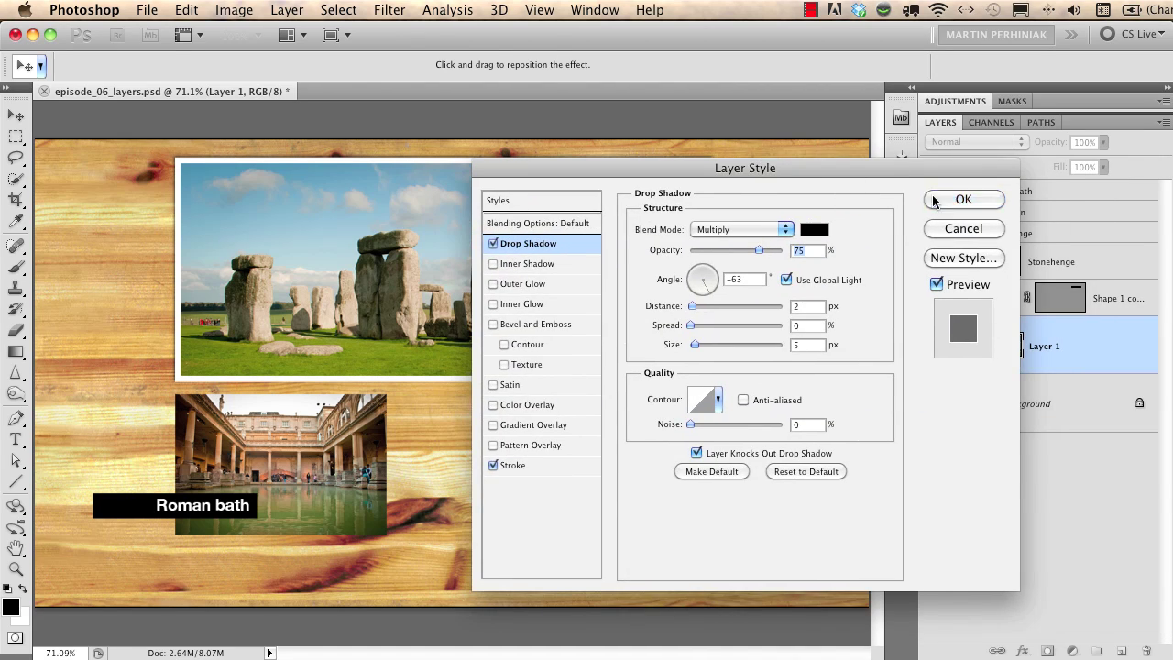
left_click(963, 196)
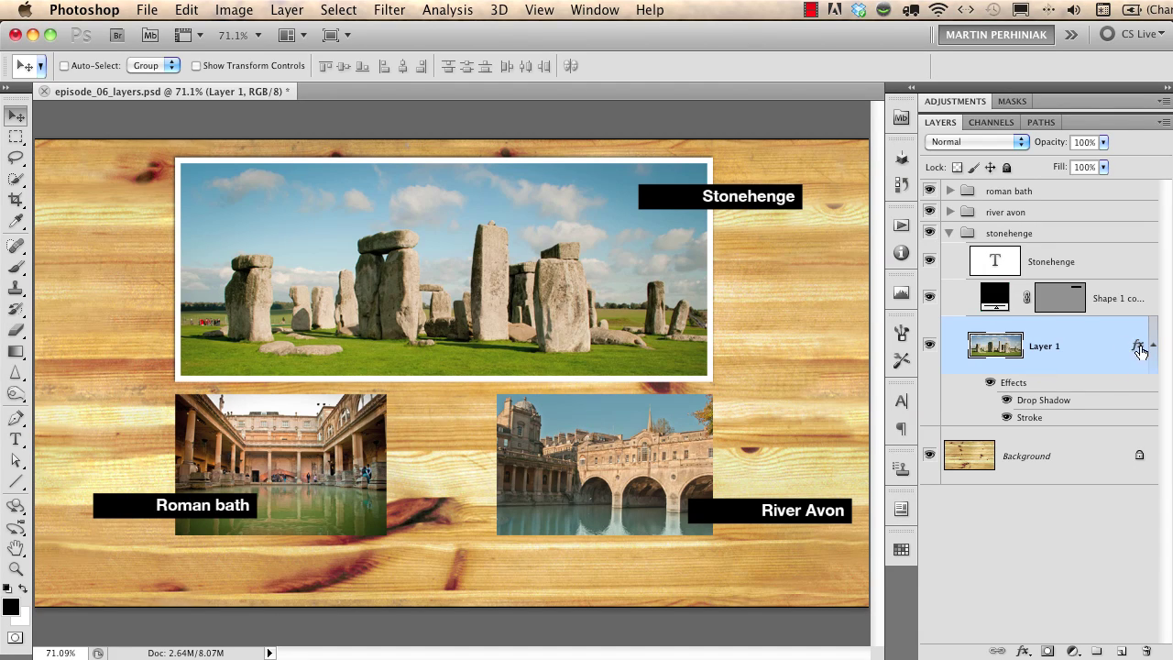
Step: Copy the drop shadow and stroke effects to the river avon photo and Layer 3, and collapse all the layer groups
left_click(949, 211)
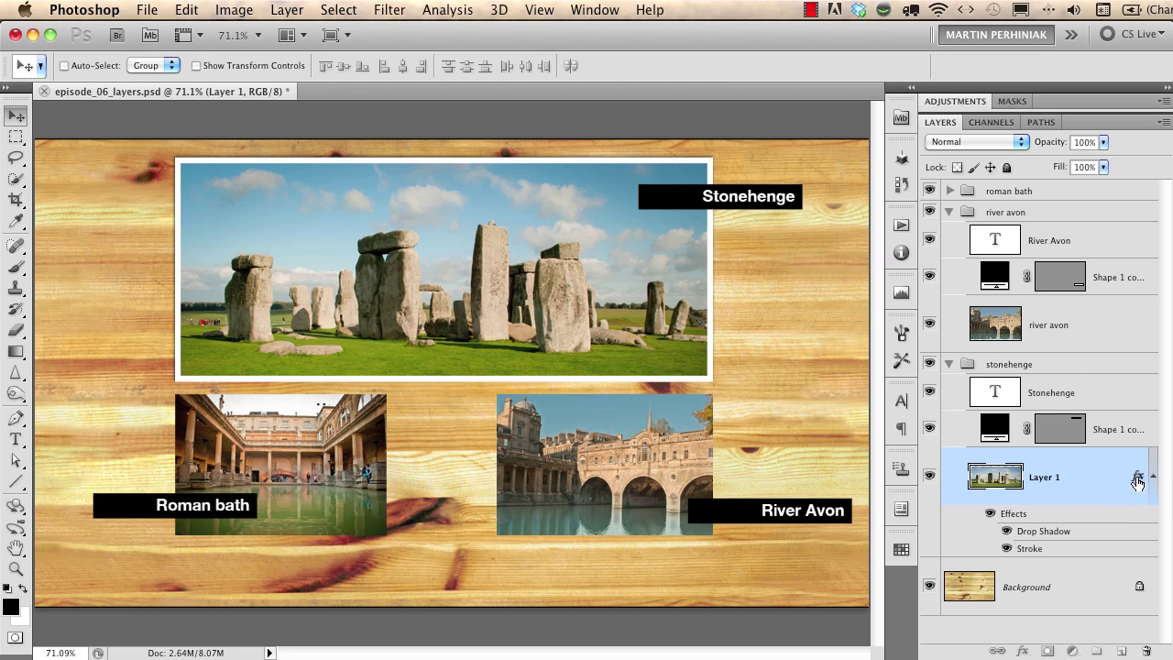
left_click_drag(1138, 482, 1130, 331)
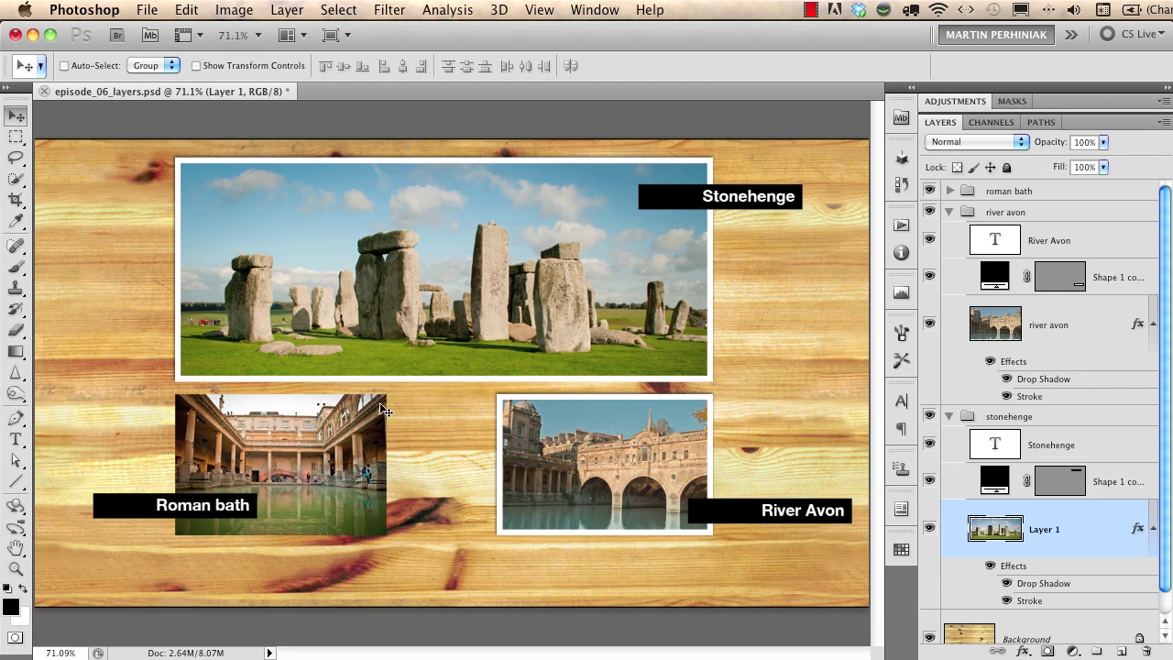
left_click(948, 192)
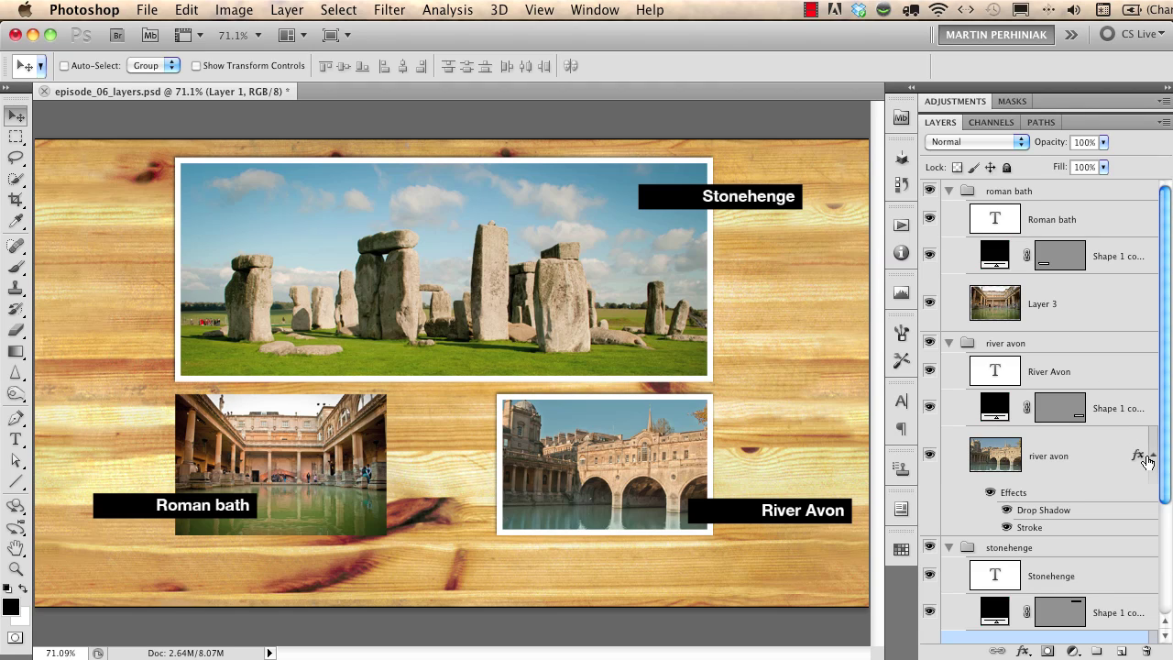
left_click_drag(1138, 459, 1112, 310)
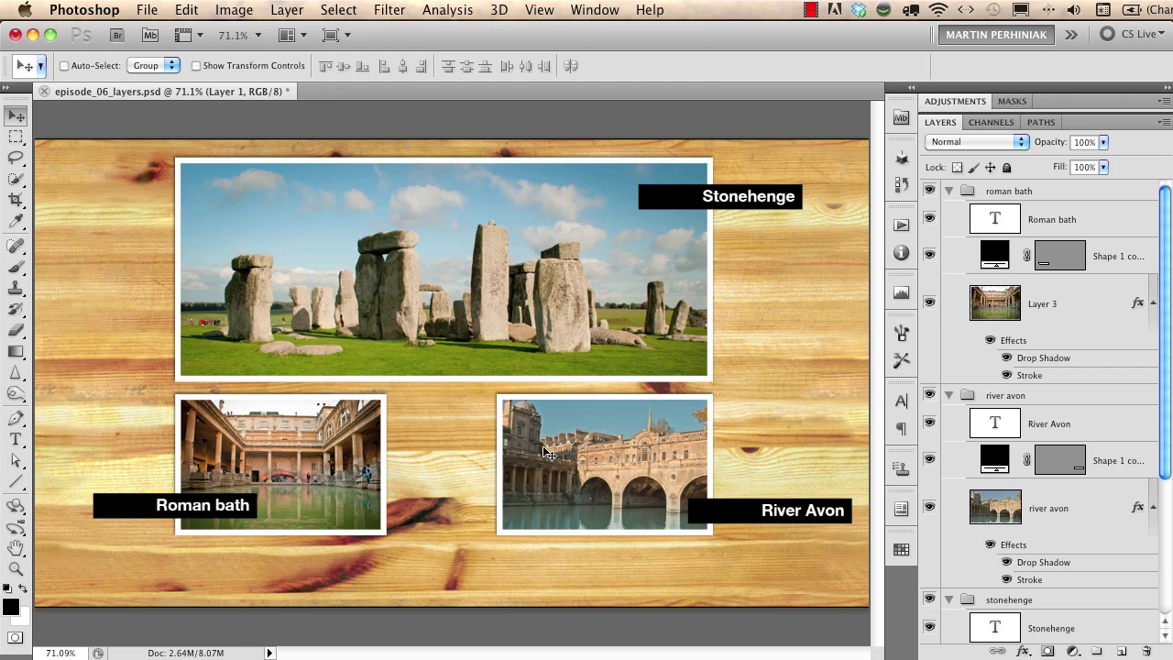
left_click(947, 192, "alt")
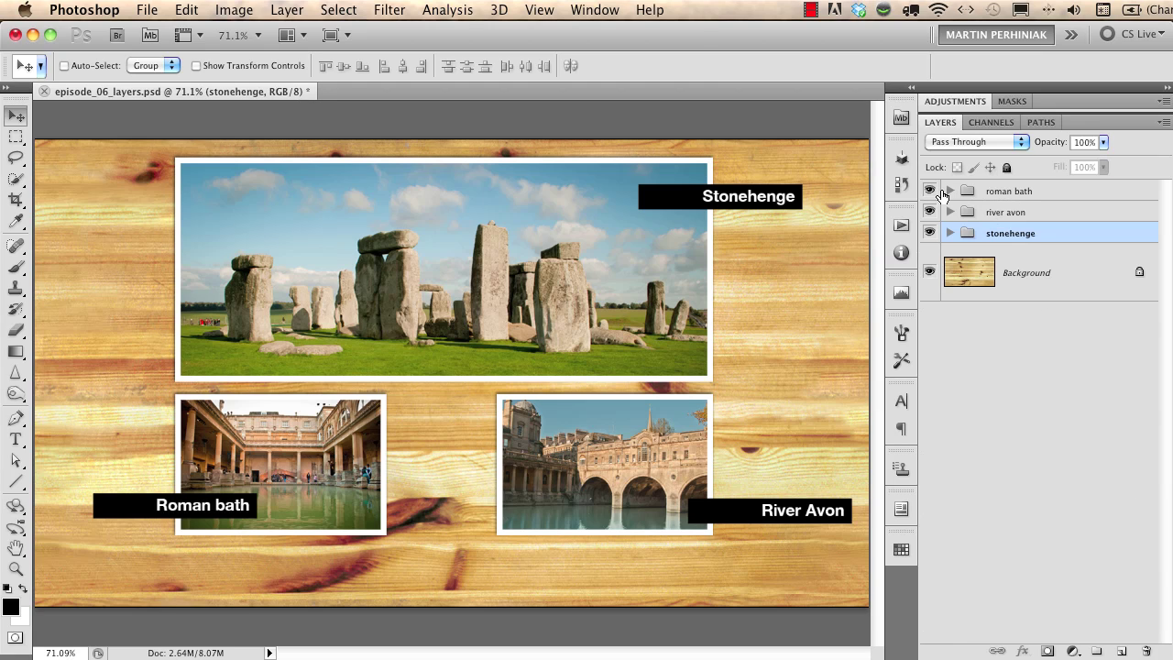